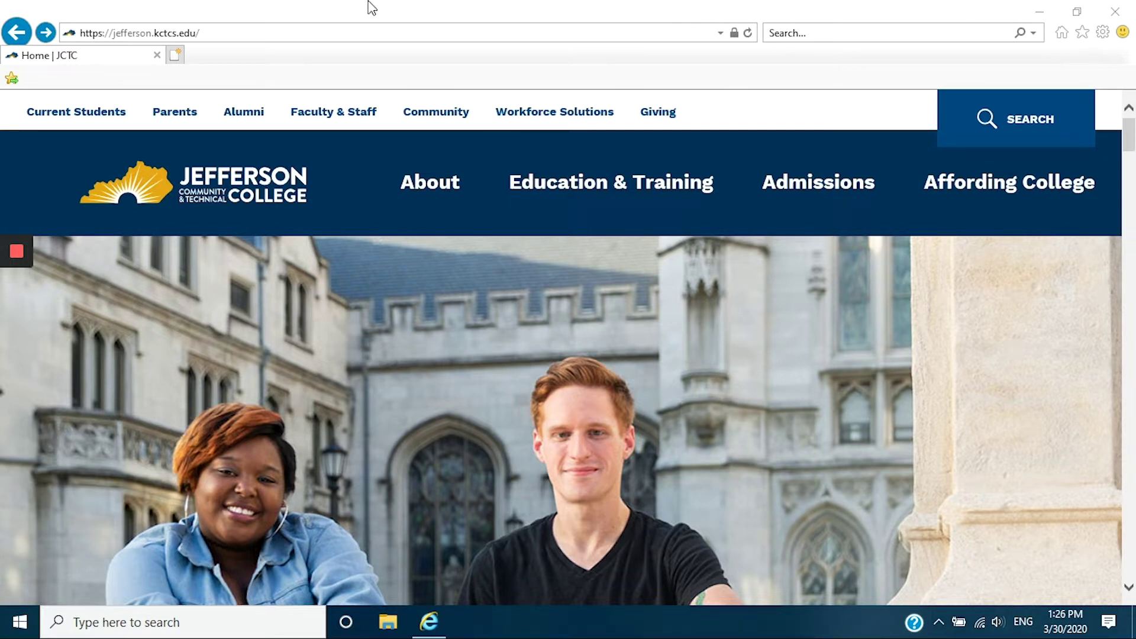
Open the KCTCS admission application page from the homepage.
click(126, 33)
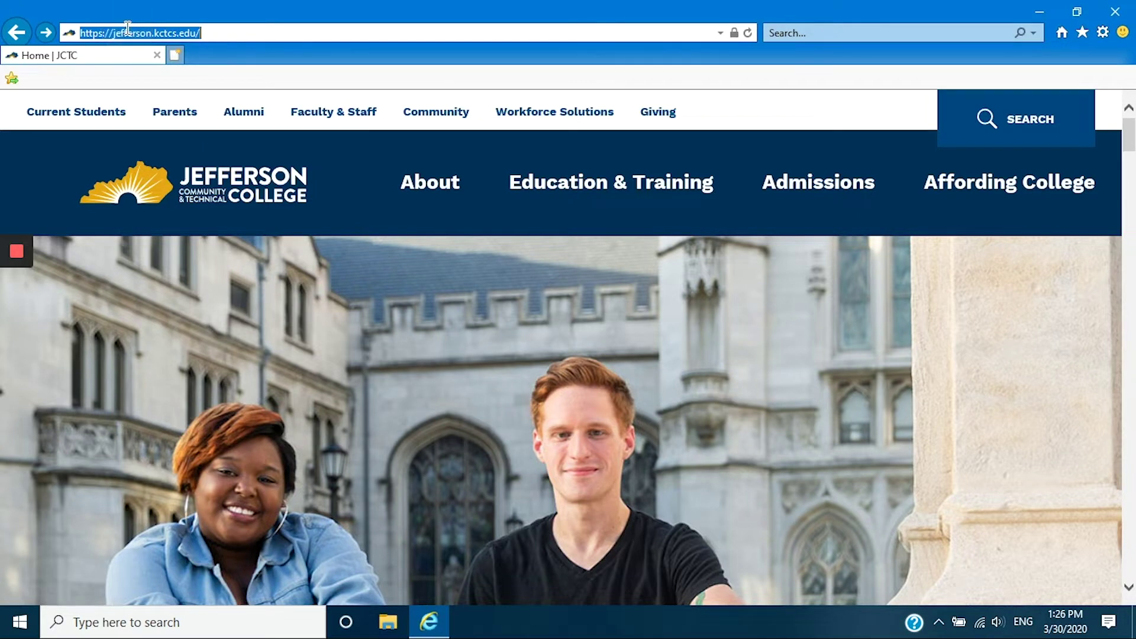
click(1128, 139)
drag(1128, 140, 1131, 178)
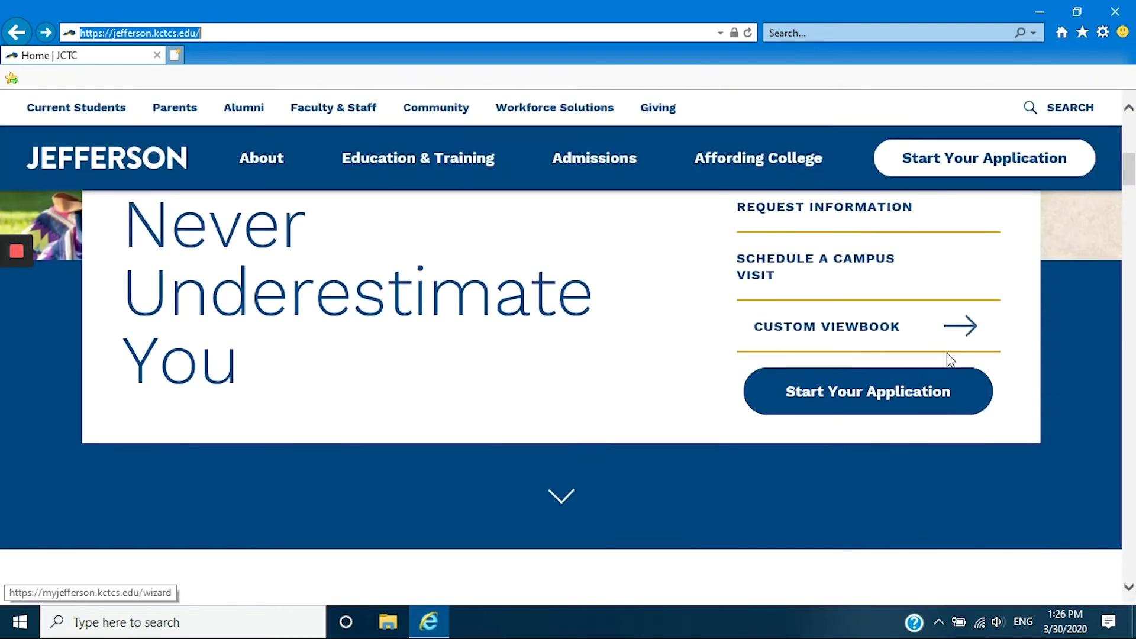
click(934, 400)
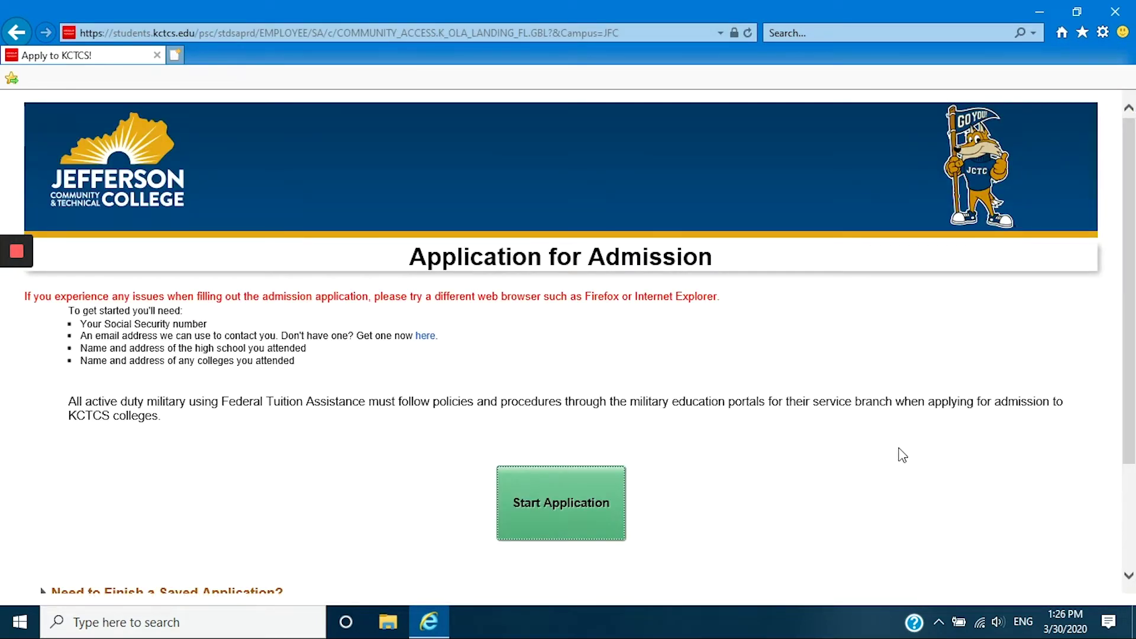
Start a new Application for Admission on the KCTCS page.
scroll(1132, 233, down, 2)
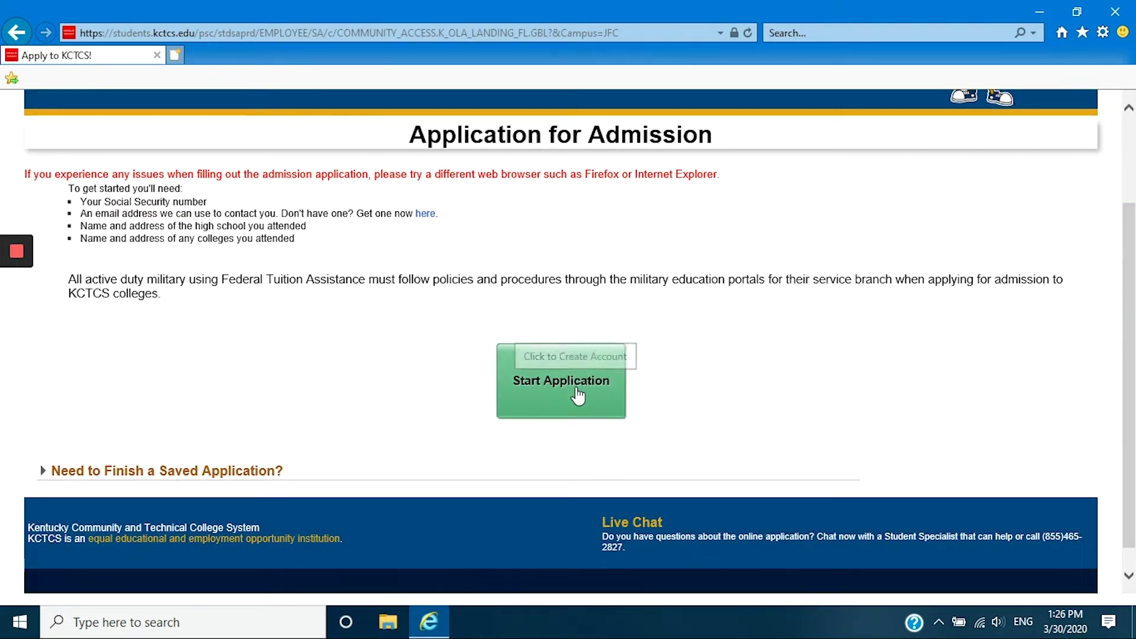
click(162, 472)
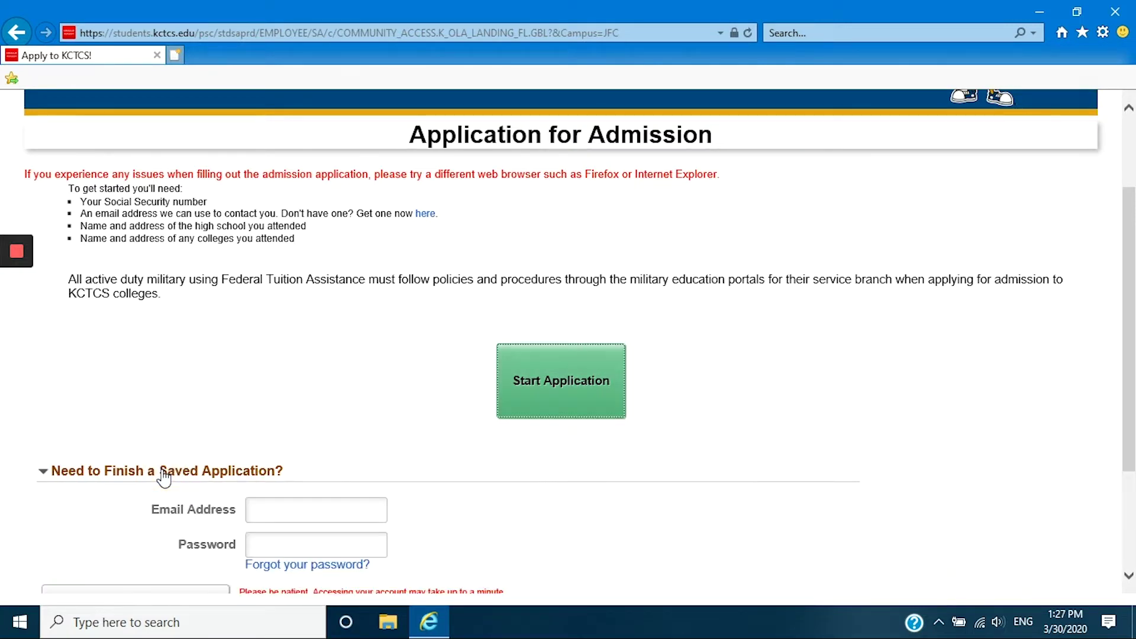
click(583, 414)
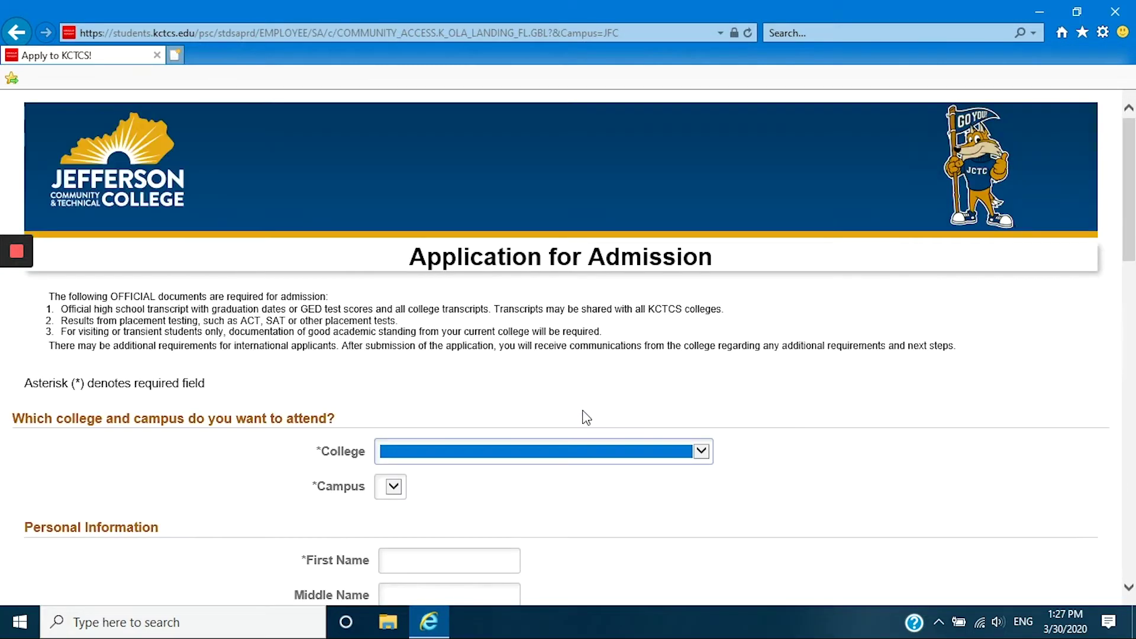
Choose Jefferson Community and Technical College as college and Jefferson Comm & Tech College as campus.
click(613, 456)
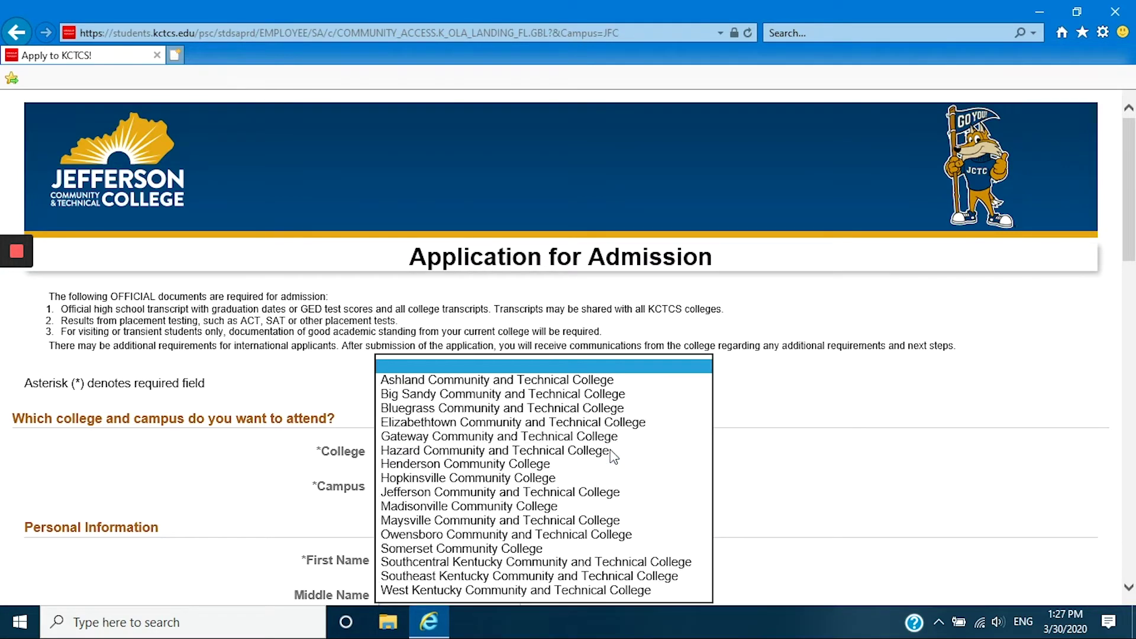
click(575, 492)
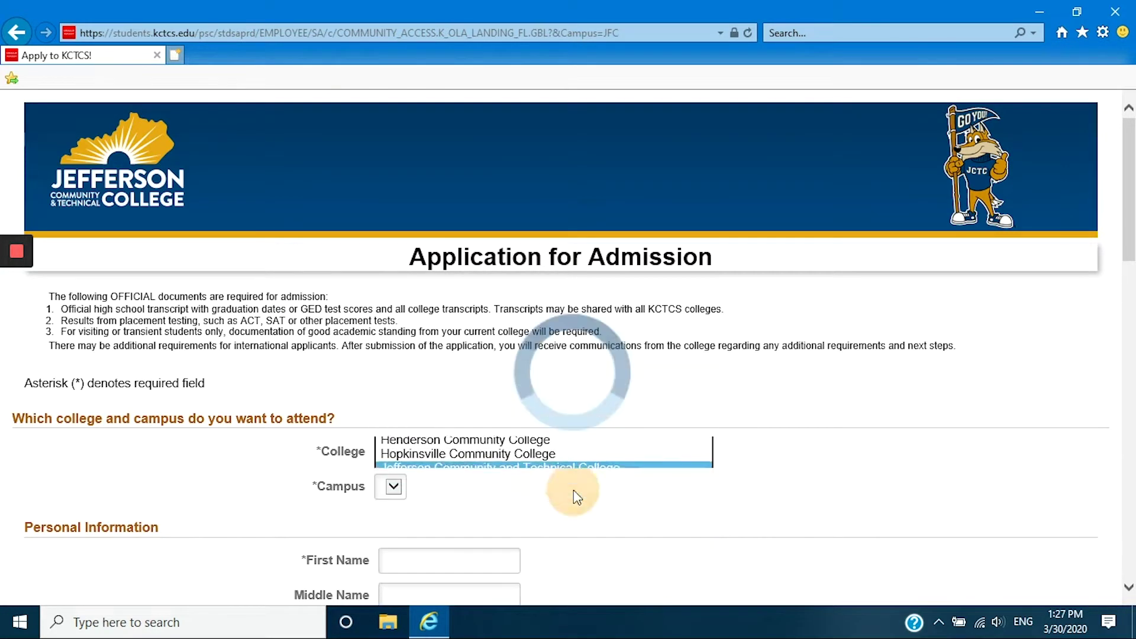
click(505, 493)
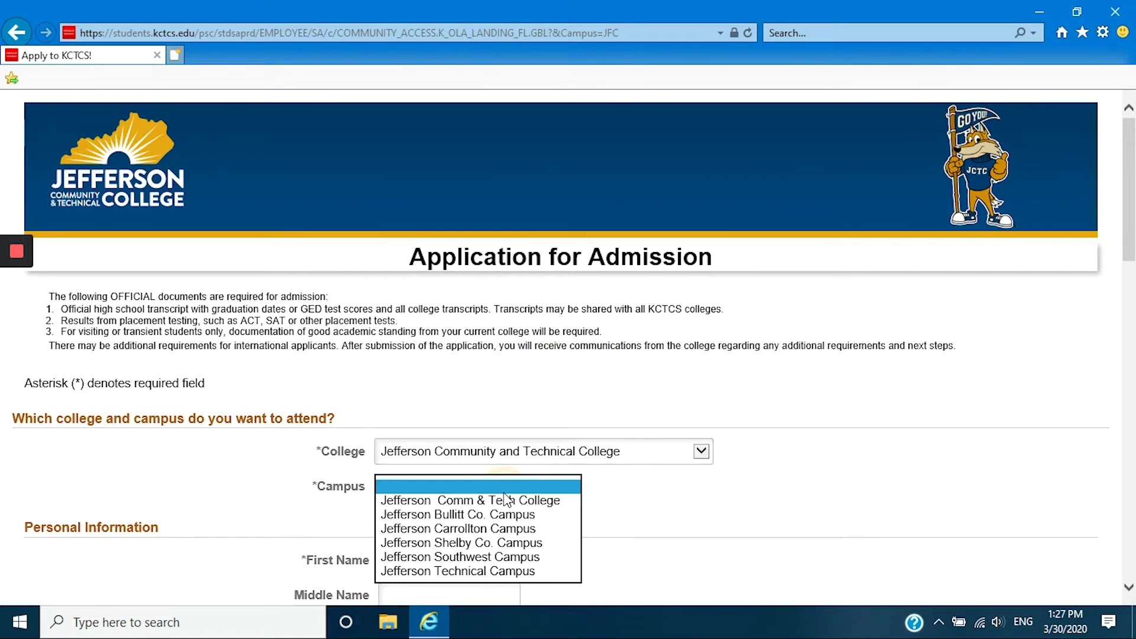
click(506, 501)
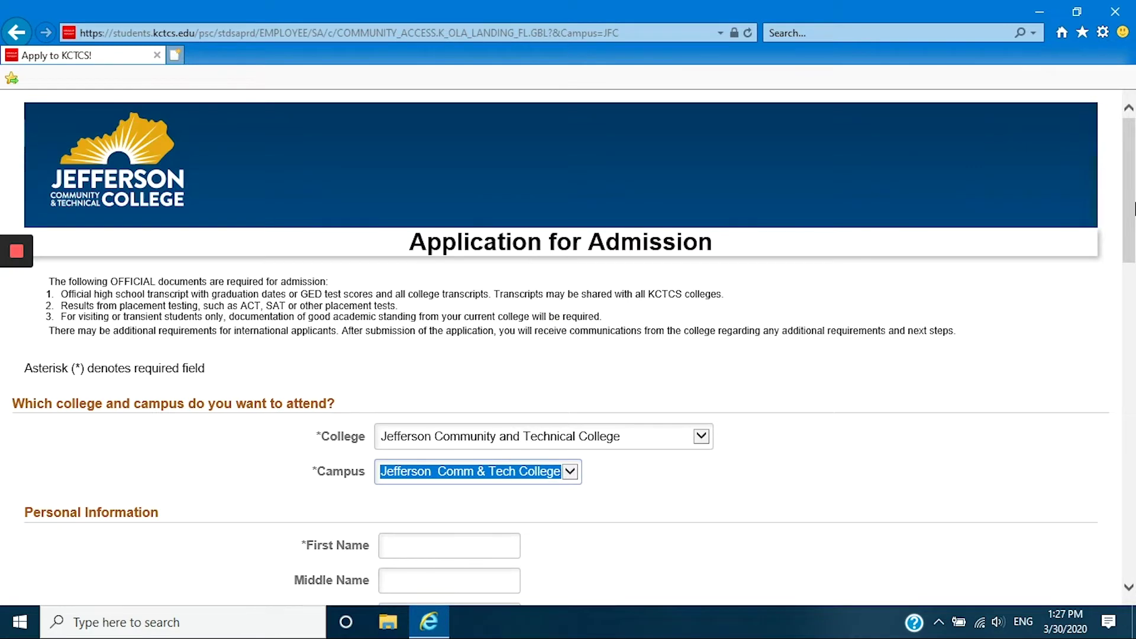
drag(1134, 207, 1130, 305)
click(512, 196)
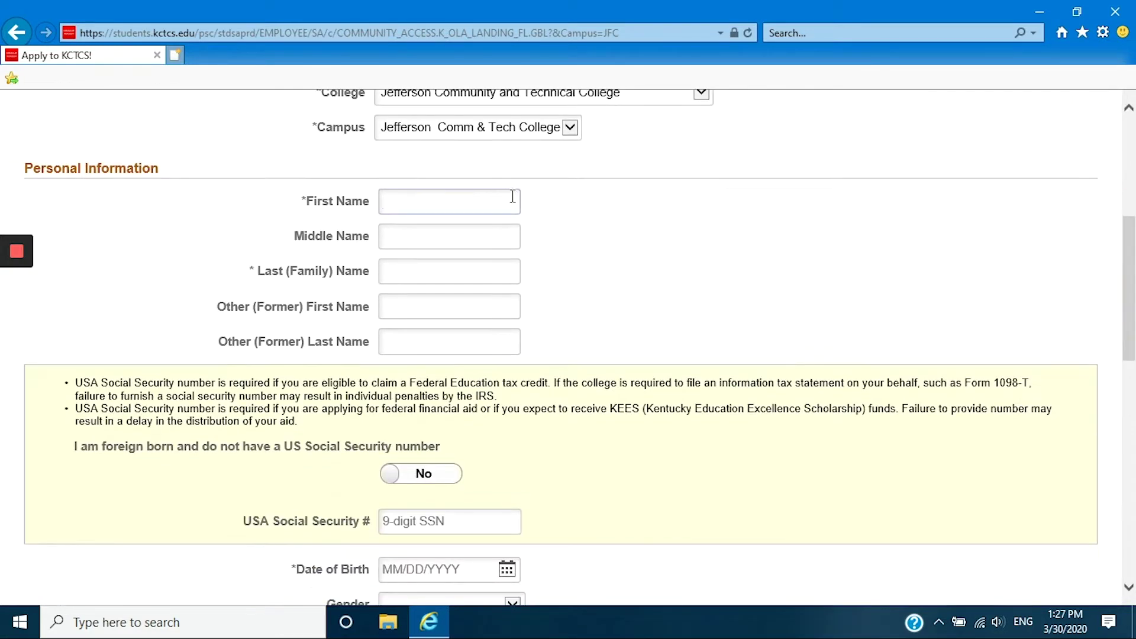
Enter the applicant's first and last name, Social Security number and date of birth.
text(Jane)
click(470, 265)
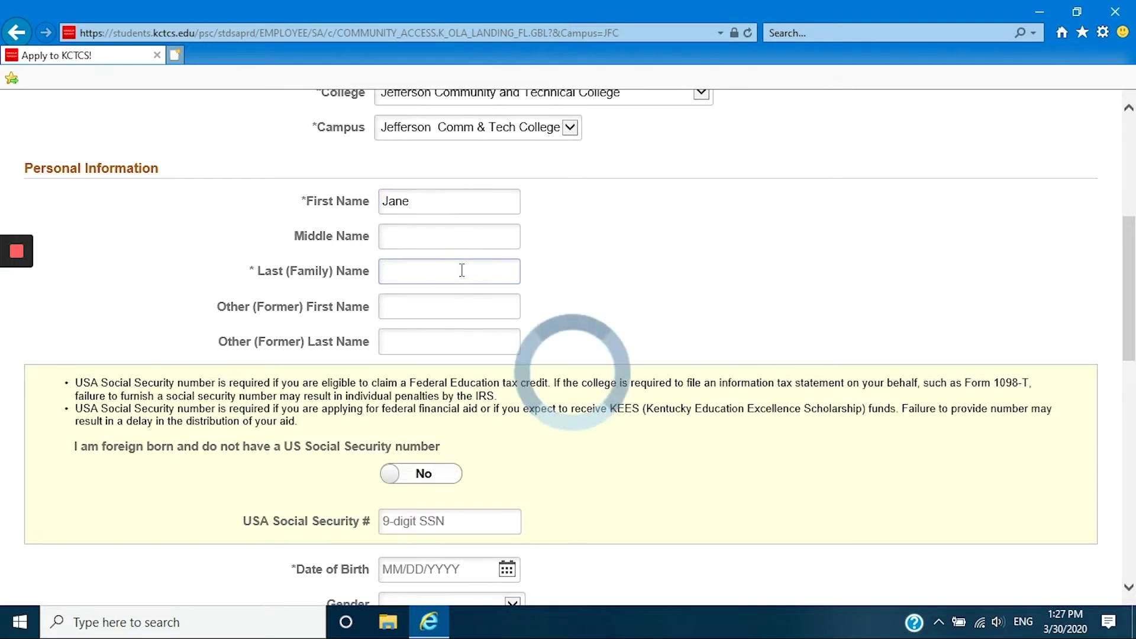
text(Doe)
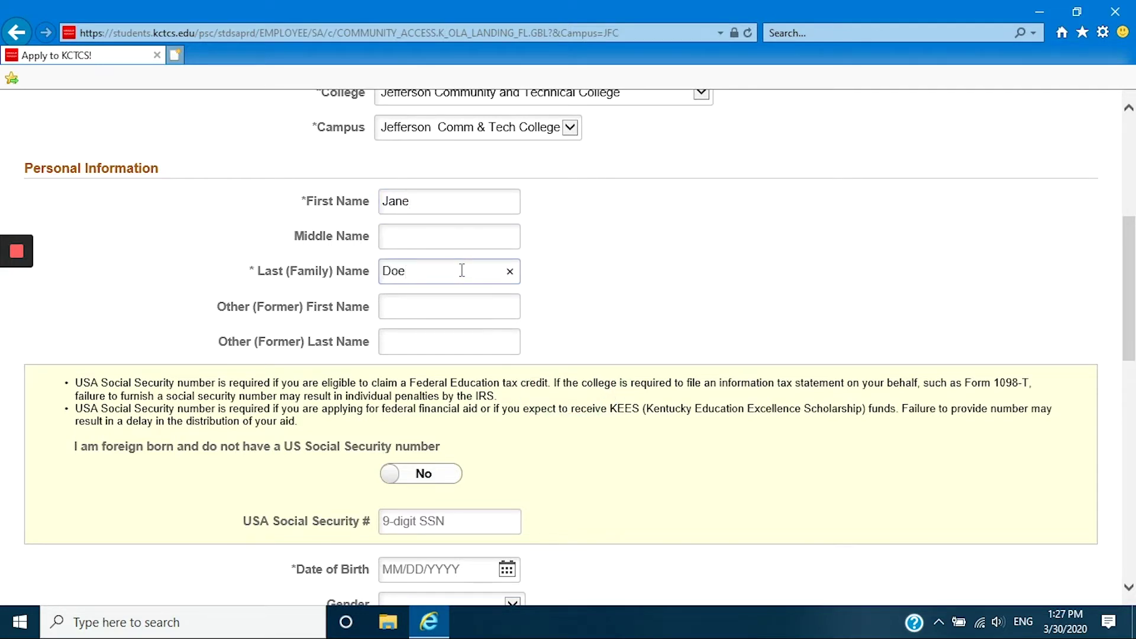
click(459, 518)
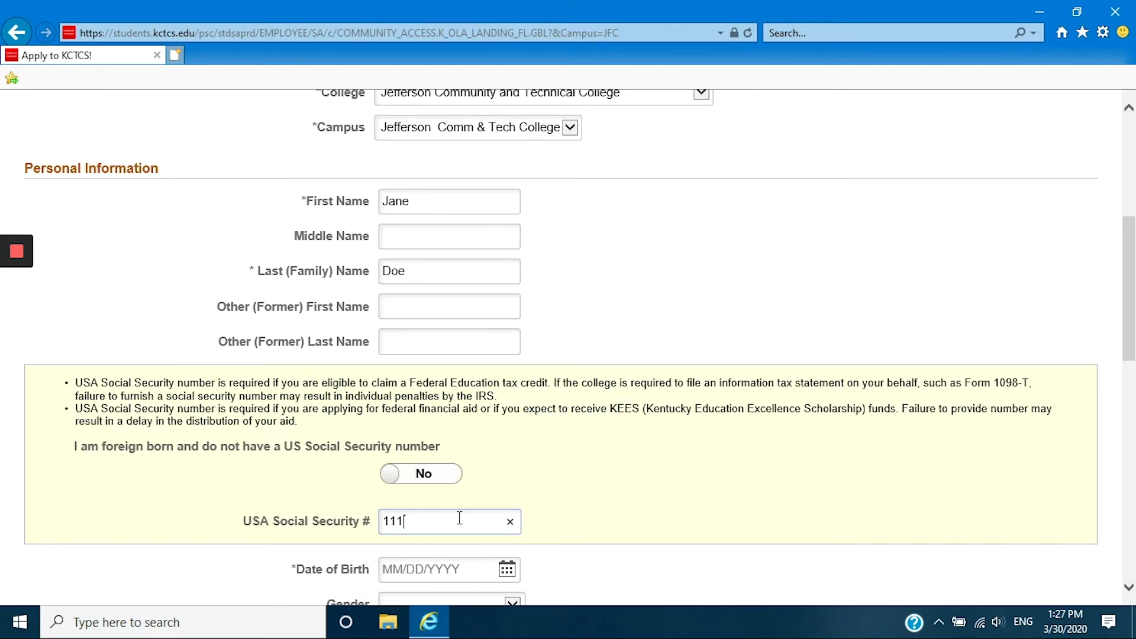
click(437, 567)
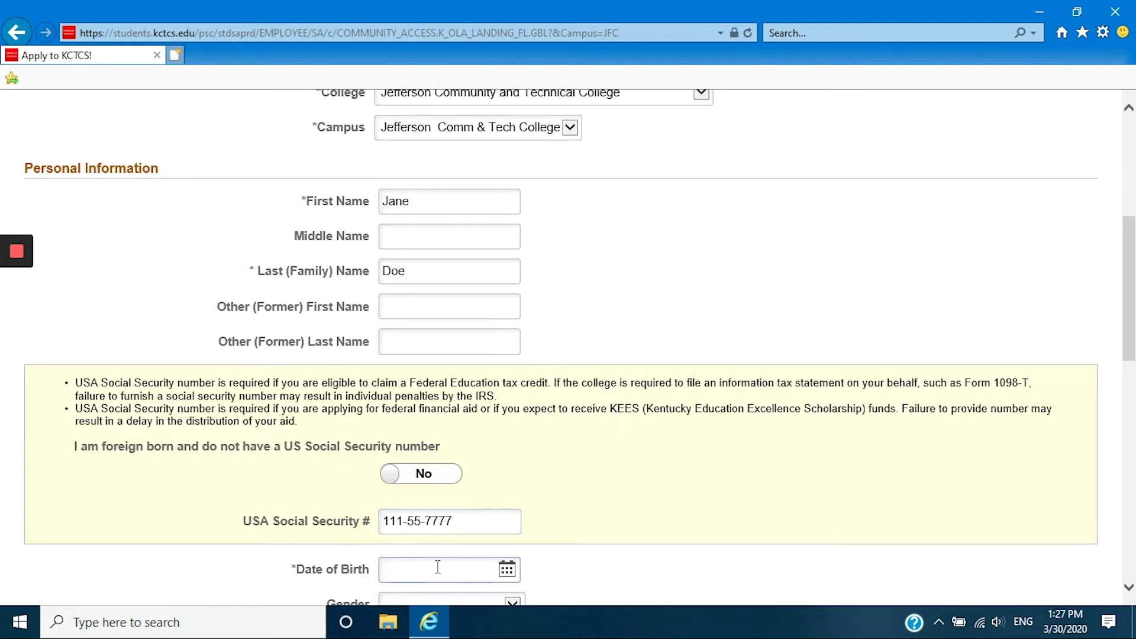
text(07/04/1992)
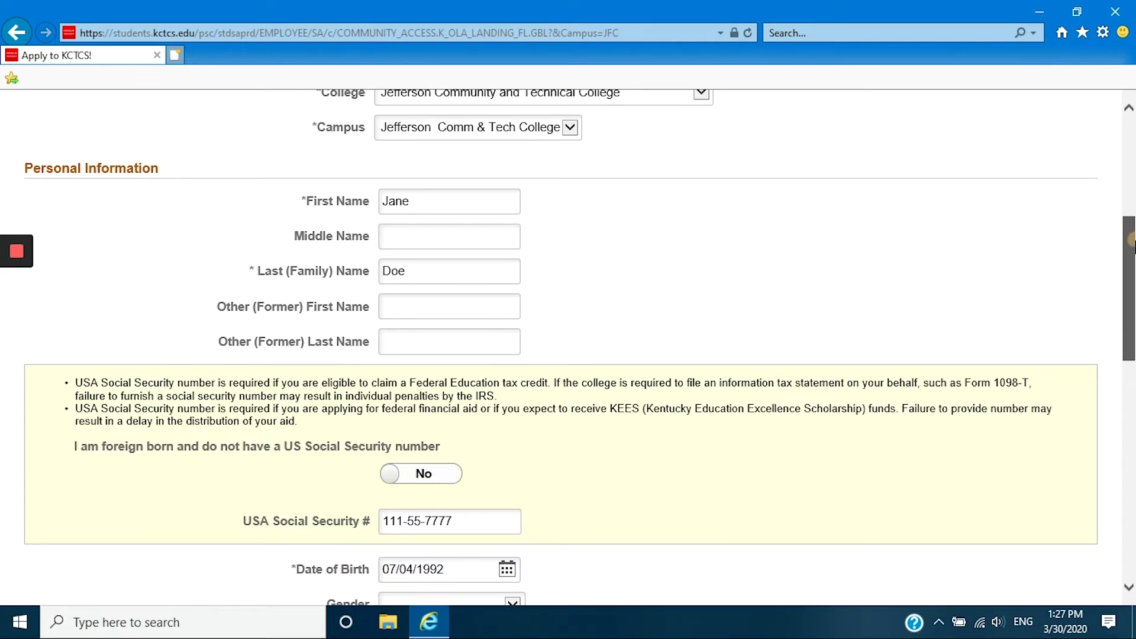
Set gender to Female and enter the applicant's home street address and zip code.
scroll(1129, 249, down, 4)
click(507, 409)
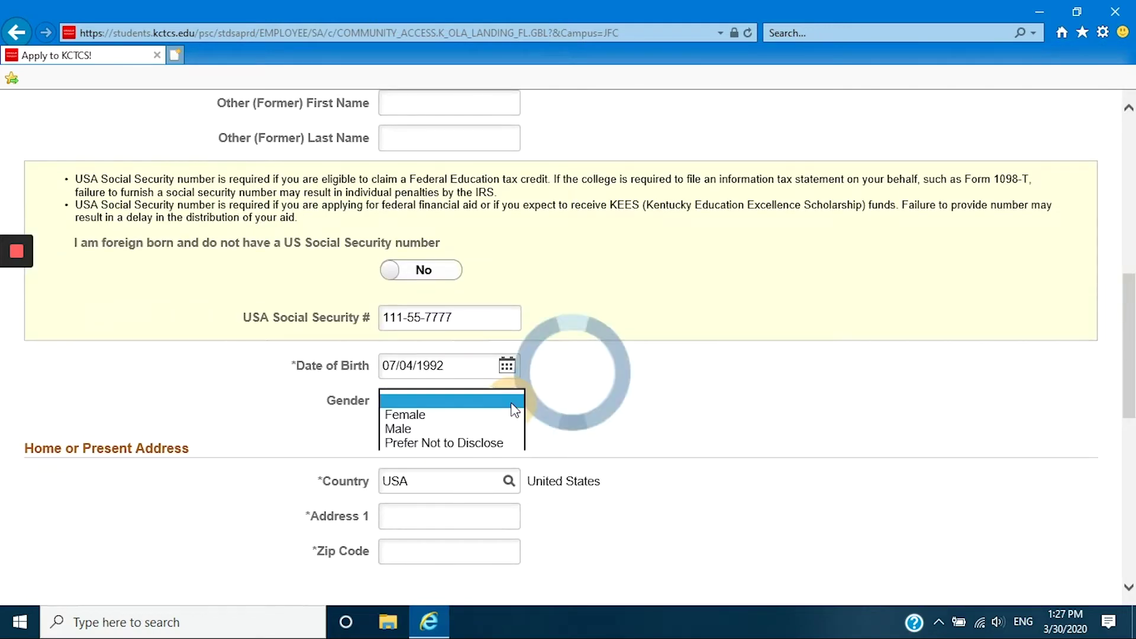
click(466, 407)
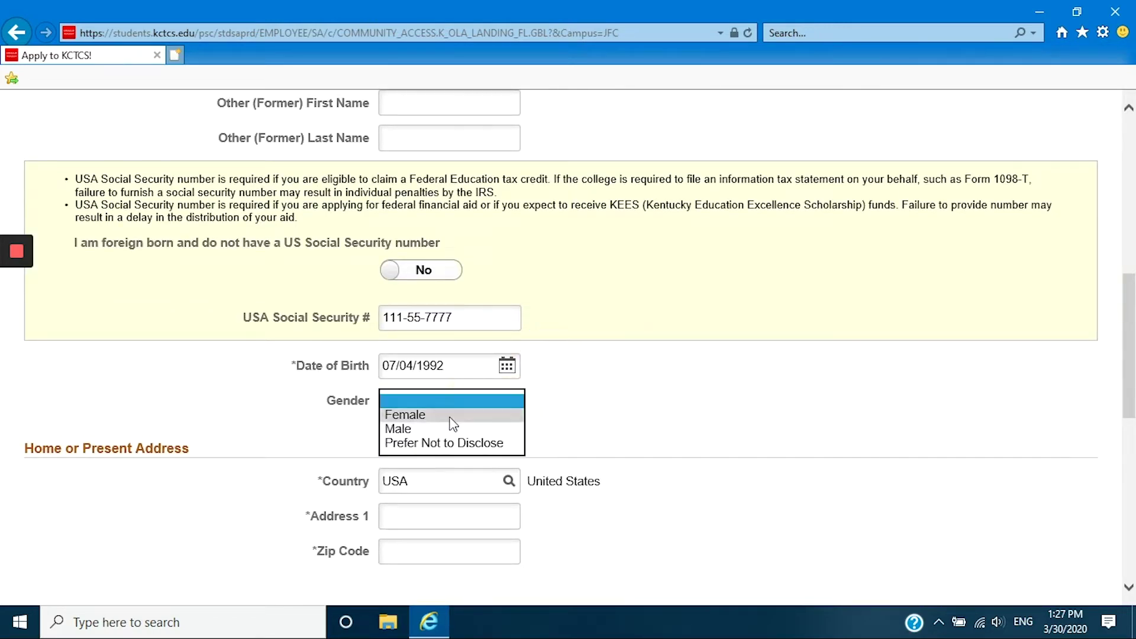
click(453, 415)
click(462, 515)
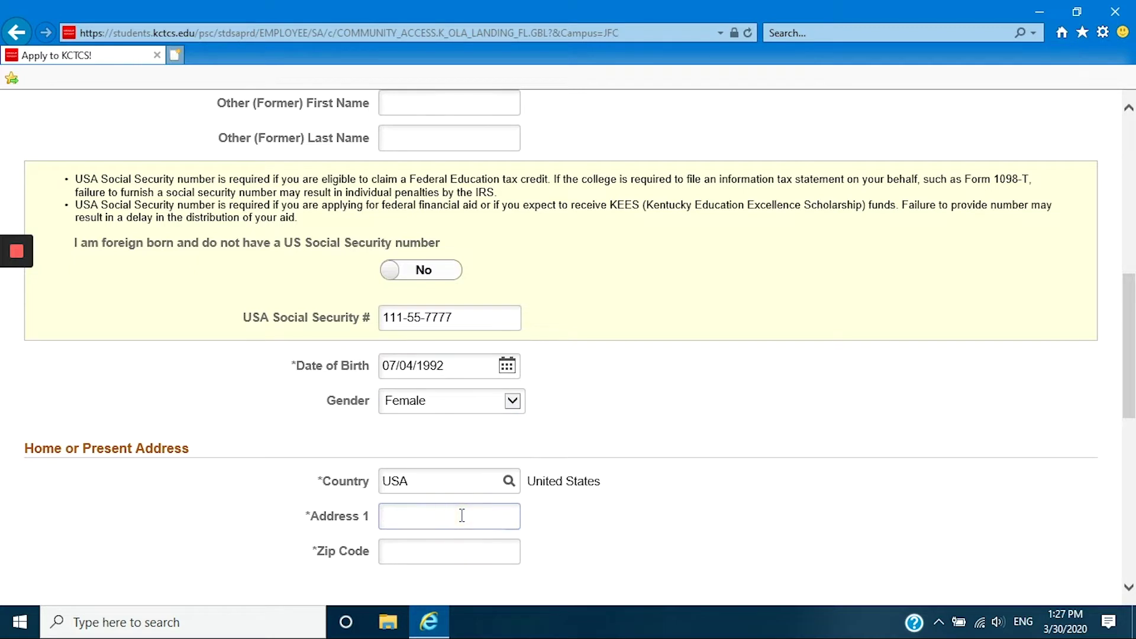
text(109 E. Broadway)
click(481, 550)
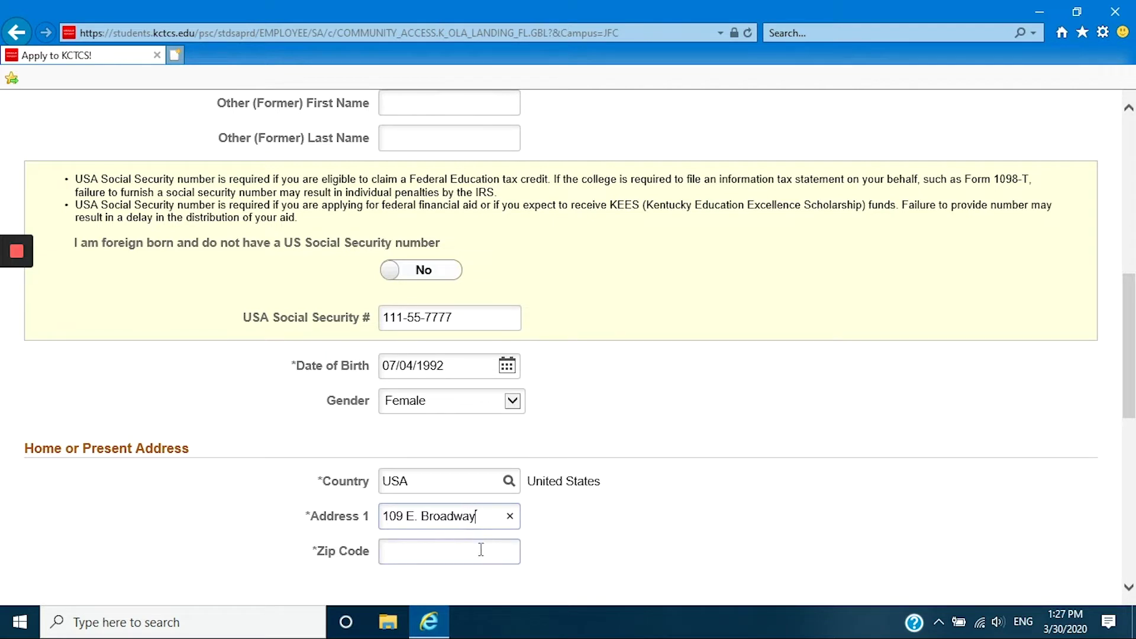
text(40202)
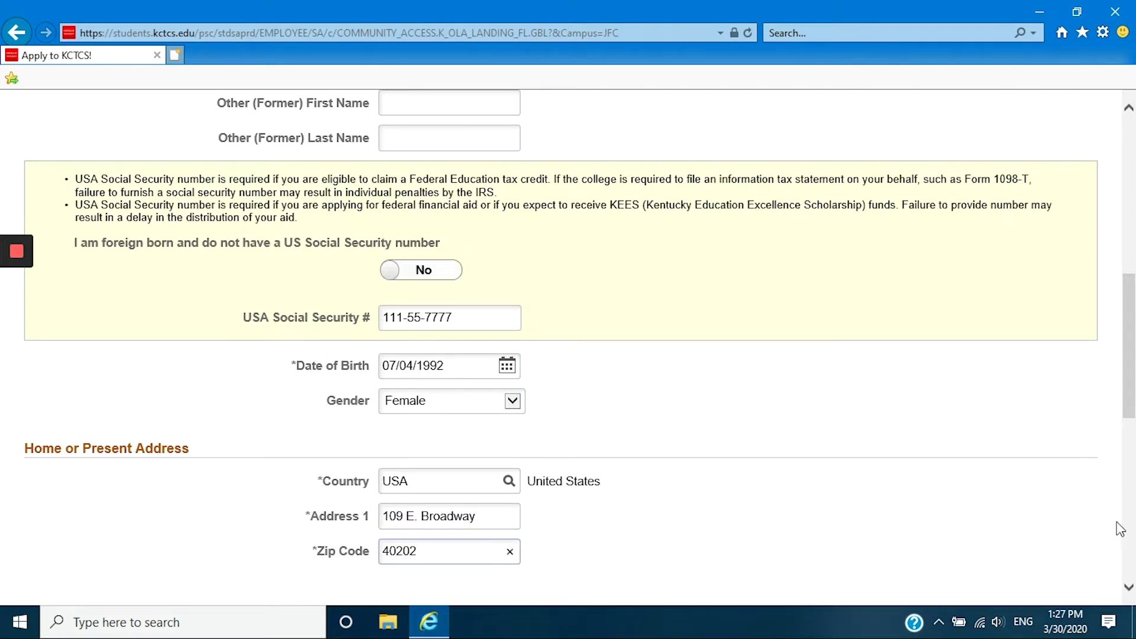
click(1035, 516)
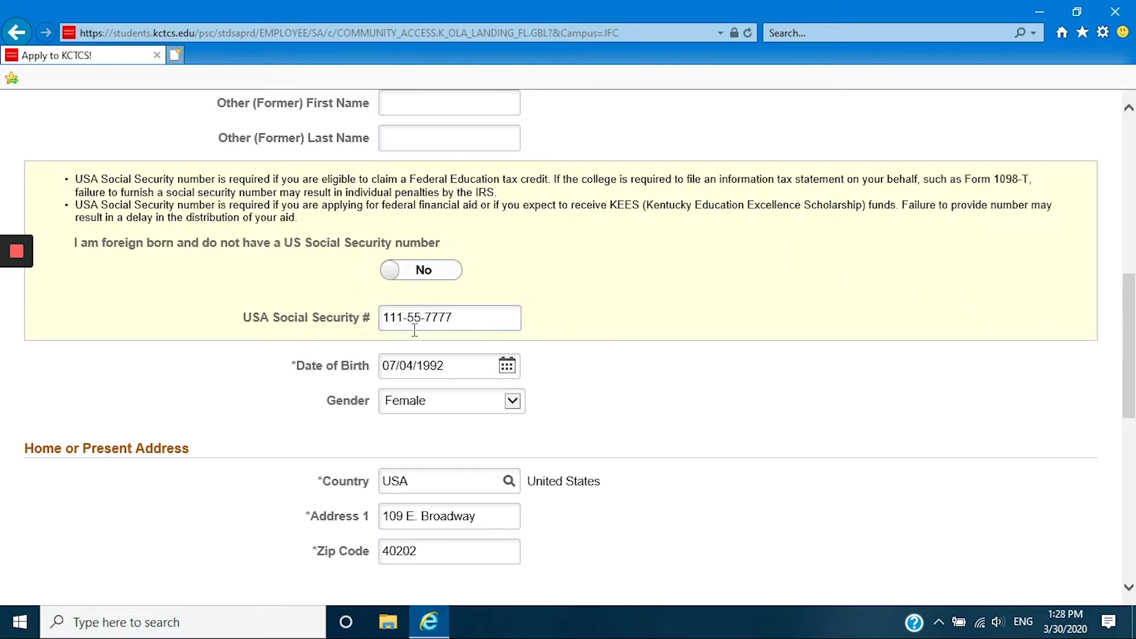
drag(305, 219, 77, 210)
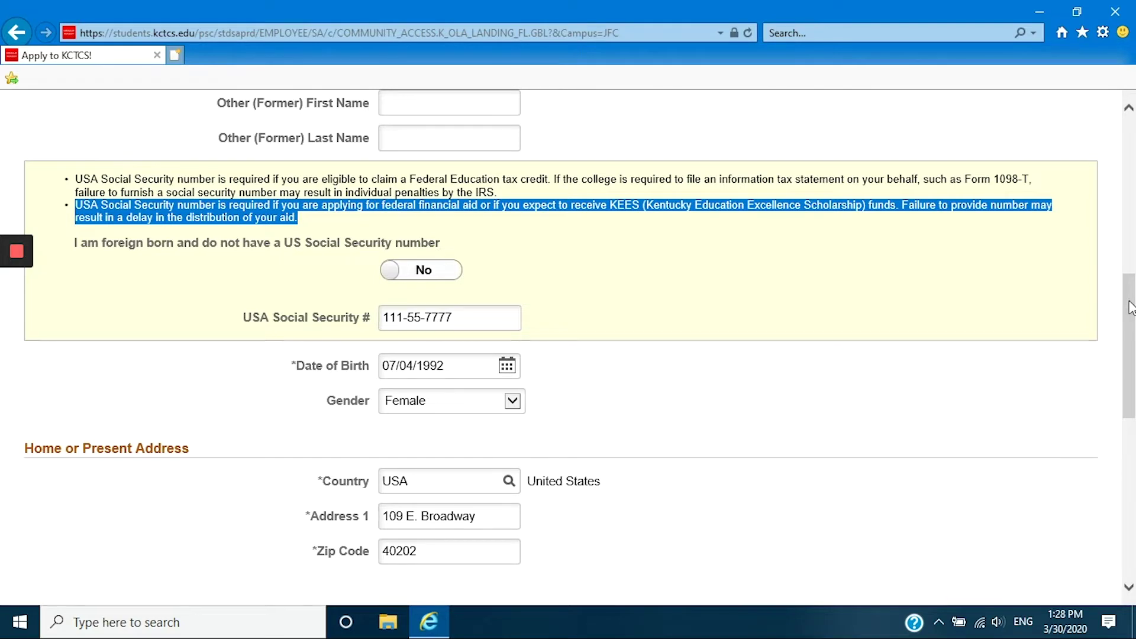
drag(1131, 308, 1131, 459)
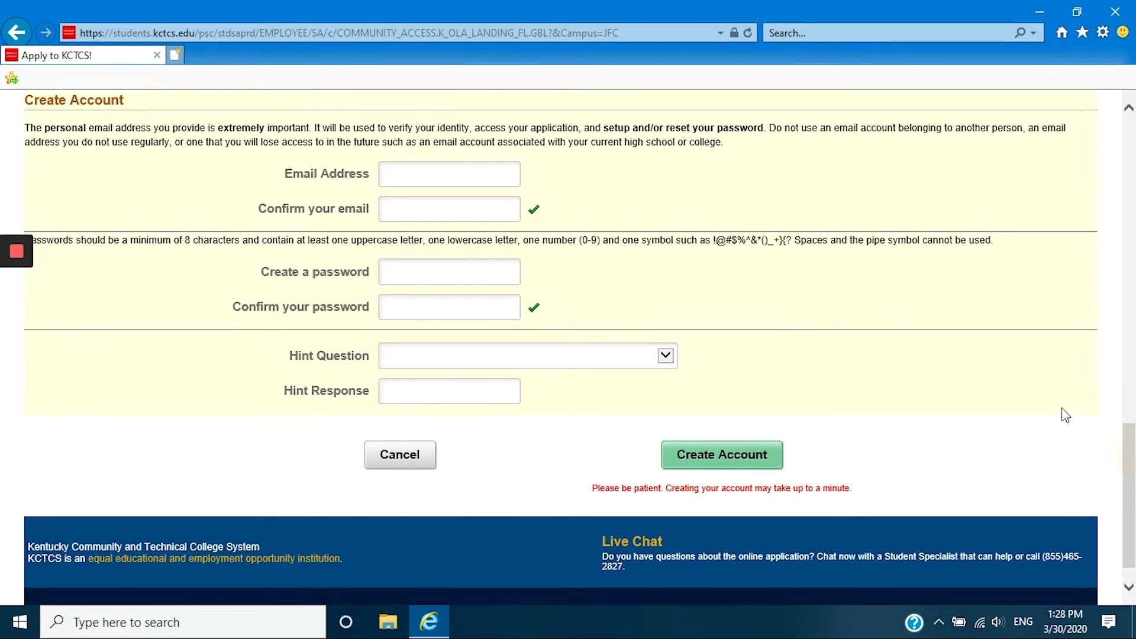
Enter and confirm the applicant's account e-mail address.
click(433, 178)
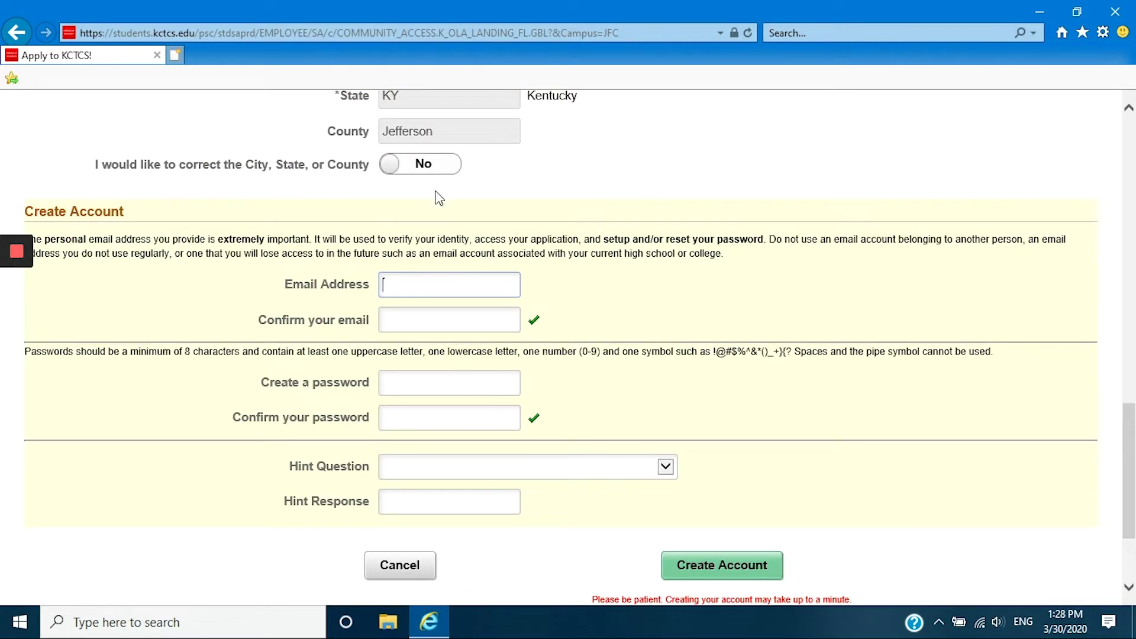
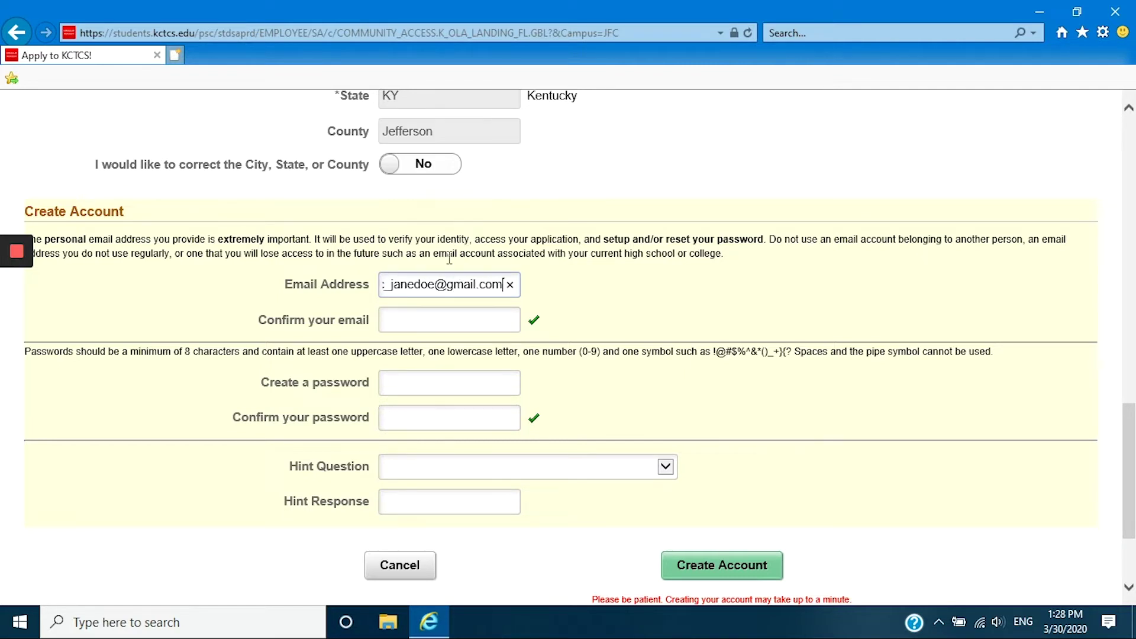
click(456, 330)
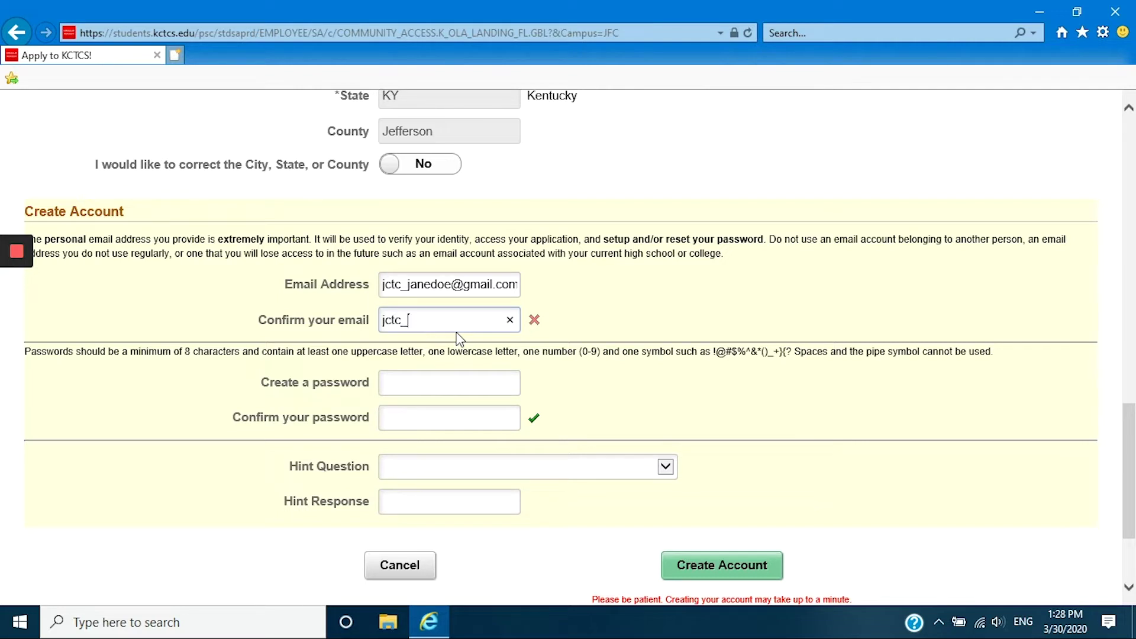
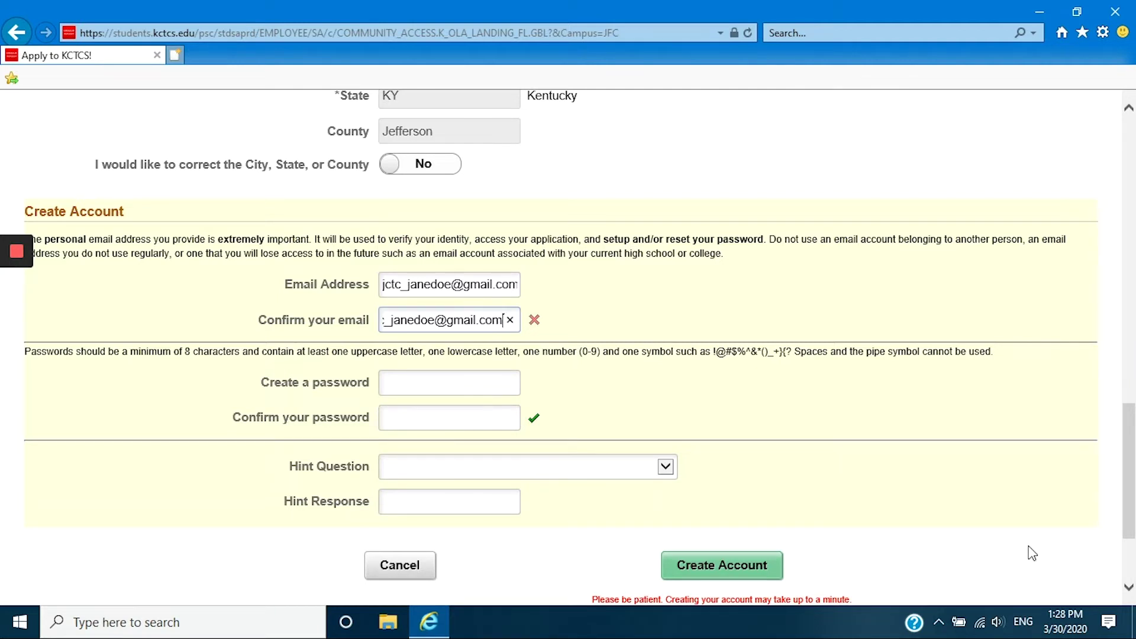
Set and confirm the account password, add the first-pet hint question with its answer, and create the account.
click(426, 384)
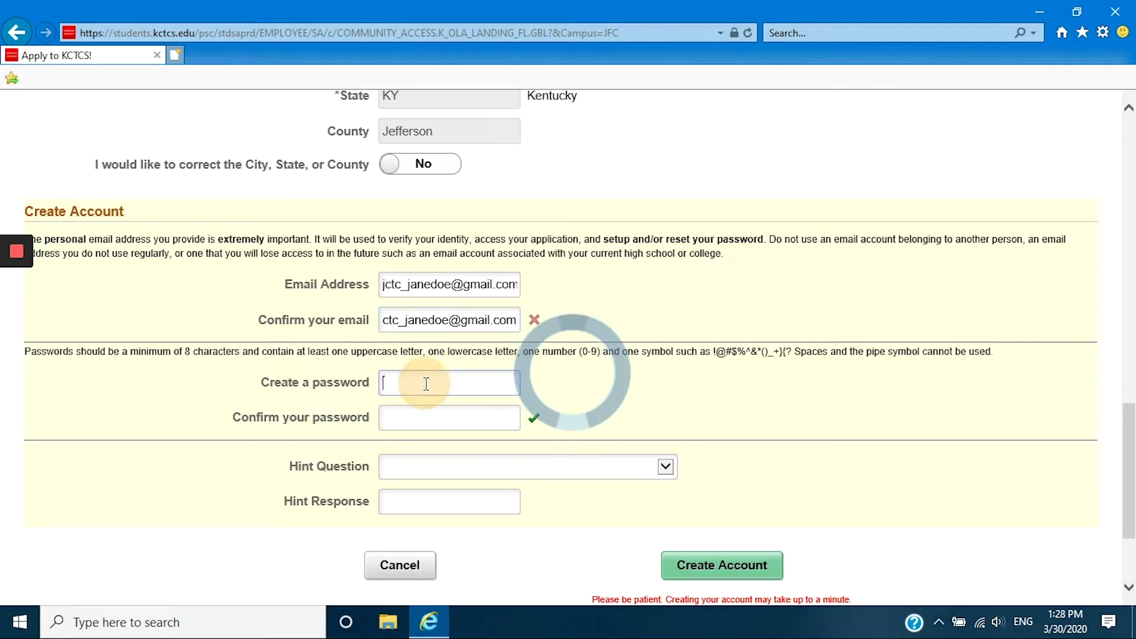
text(•••••)
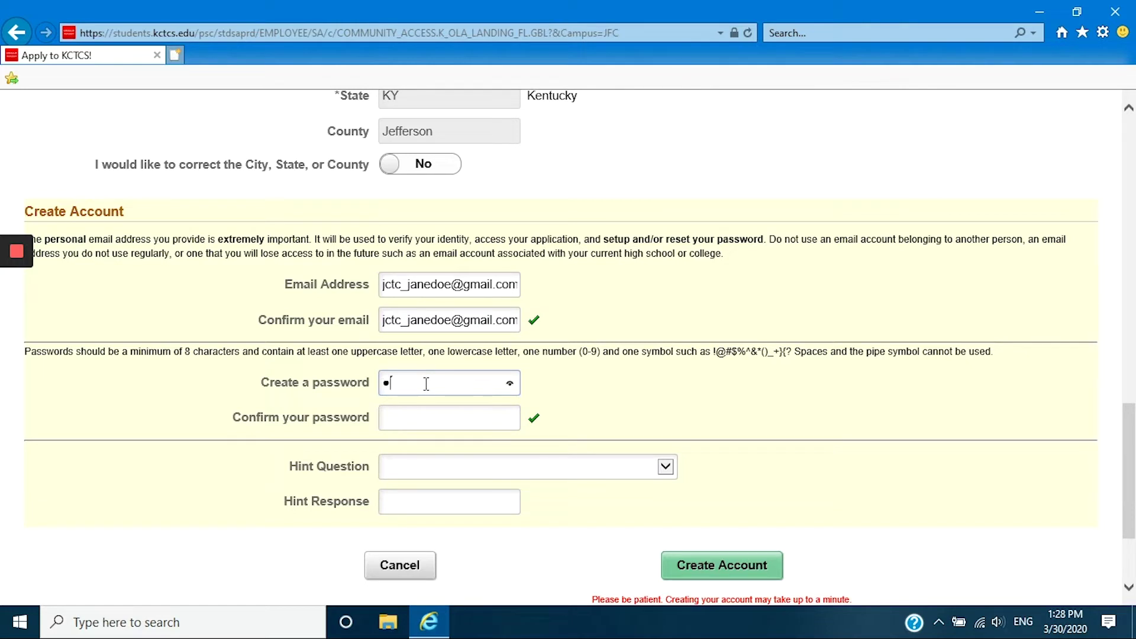
text(••••••••)
click(424, 421)
text(•)
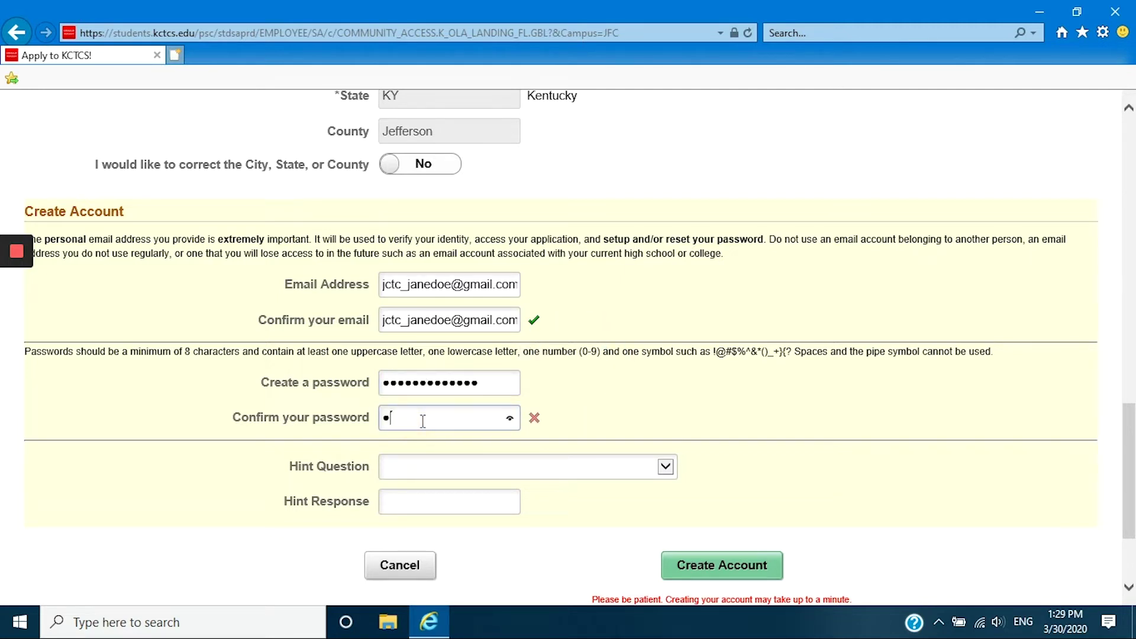
text(••••••••••••)
click(618, 477)
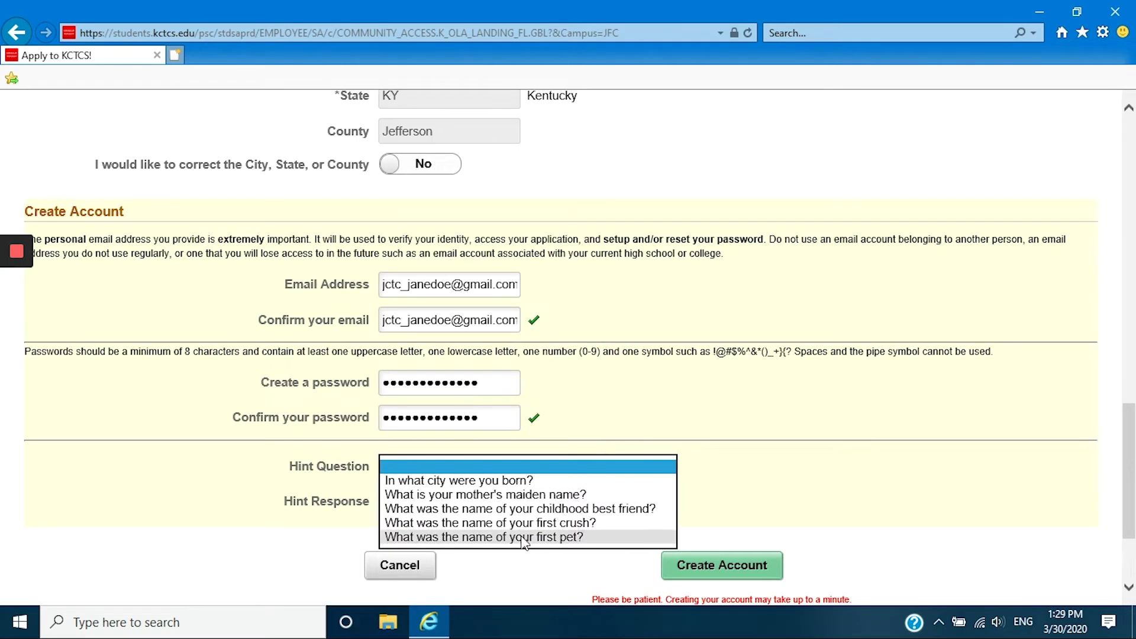
click(521, 535)
click(474, 501)
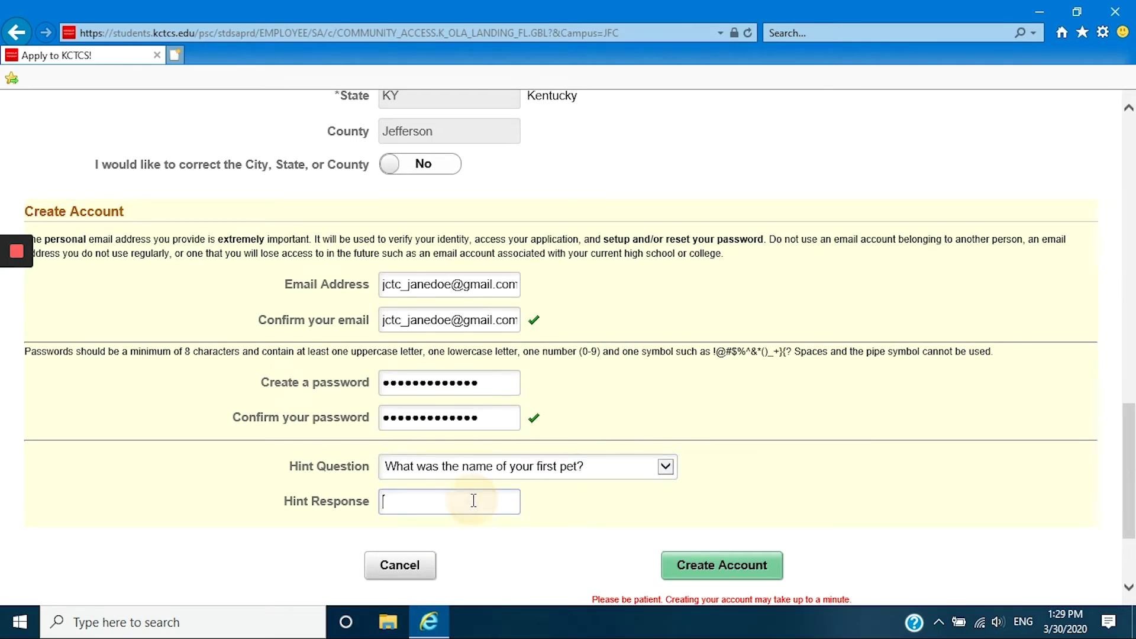
text(Pluto)
click(709, 577)
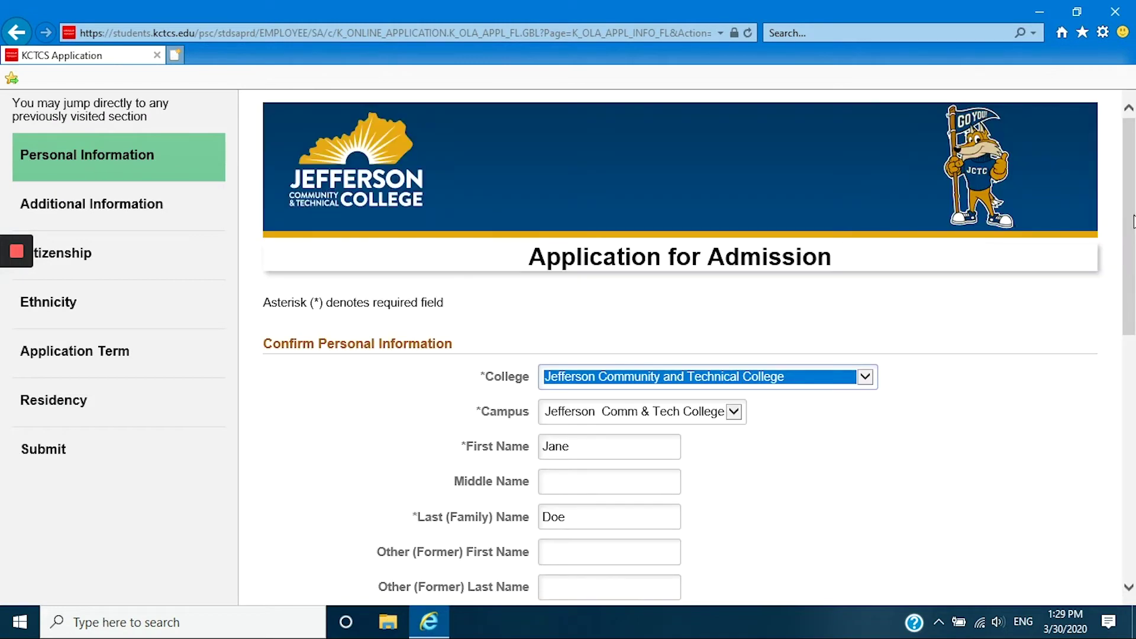
Continue to Additional Information and enter the applicant's mobile phone number.
drag(1134, 222, 1089, 452)
click(1060, 457)
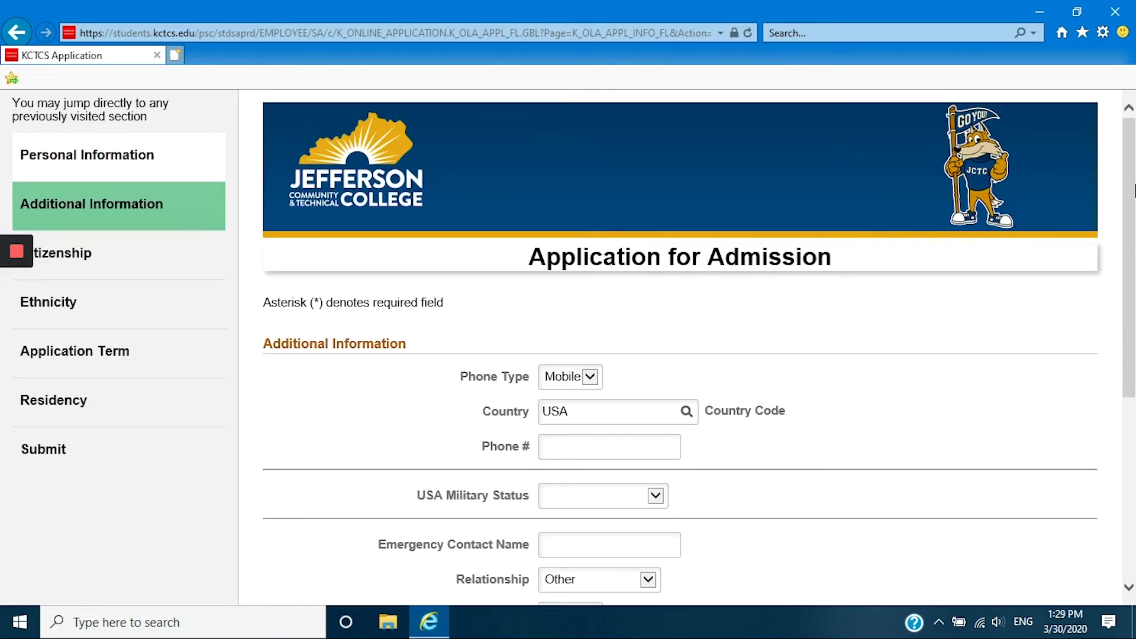
drag(1133, 177, 1133, 269)
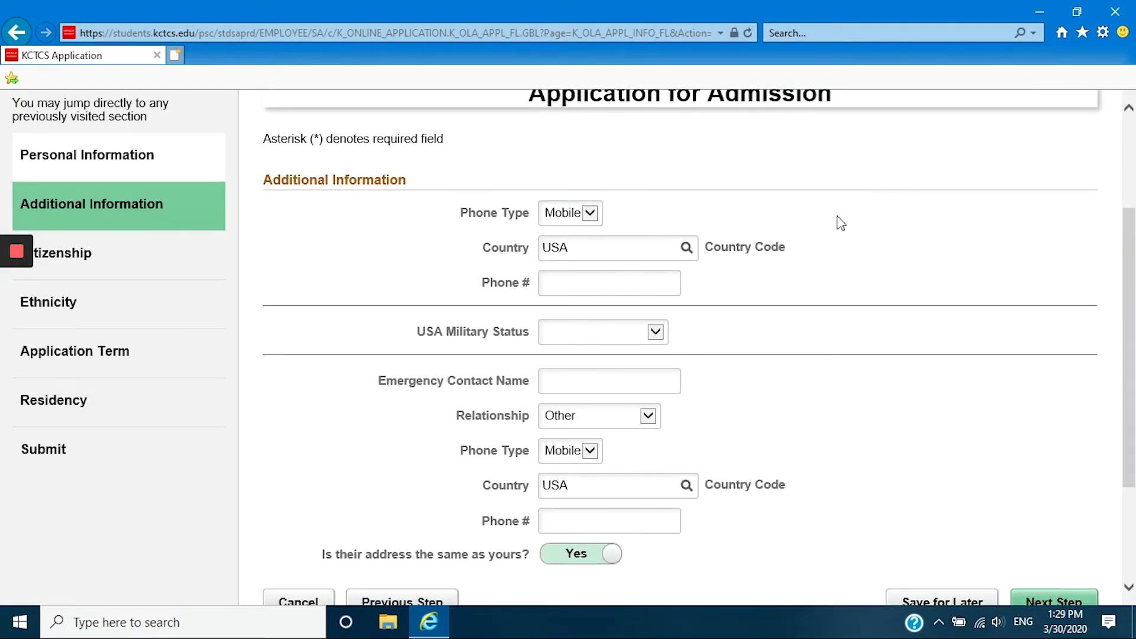
click(644, 288)
text(555-555)
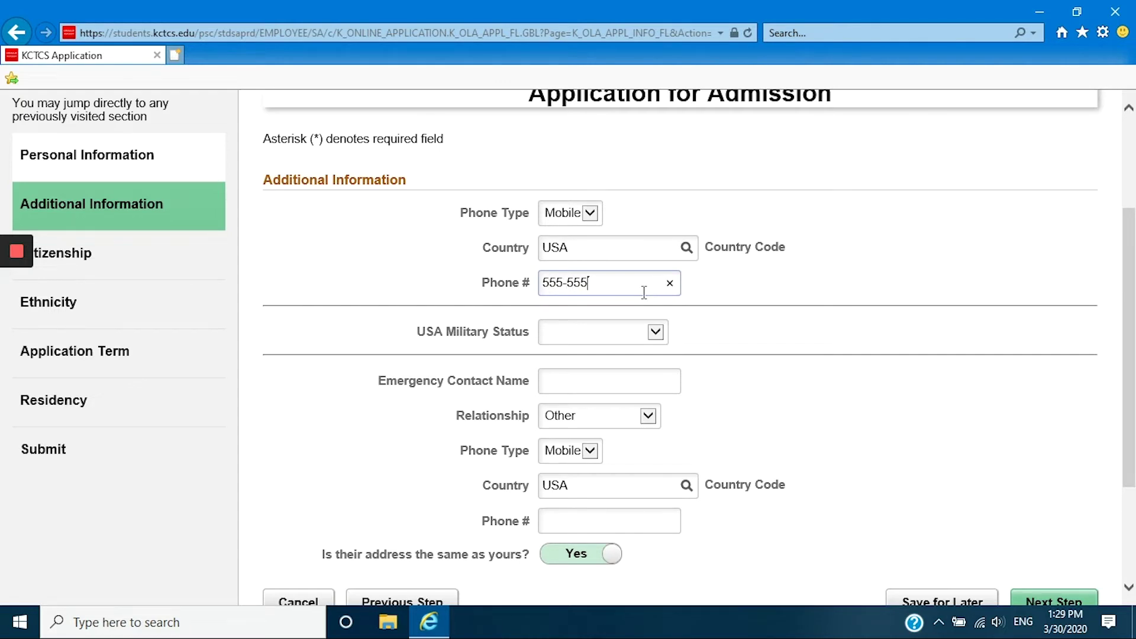
text(-5555)
click(729, 316)
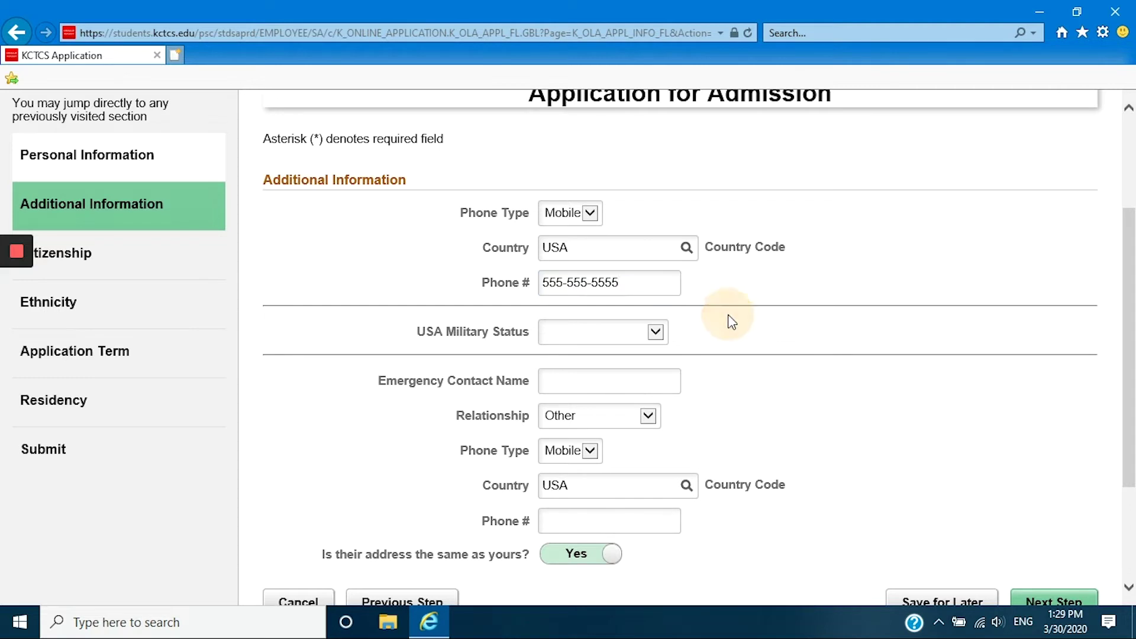
Set military status to No Military Service and add a Parent emergency contact with phone.
click(656, 333)
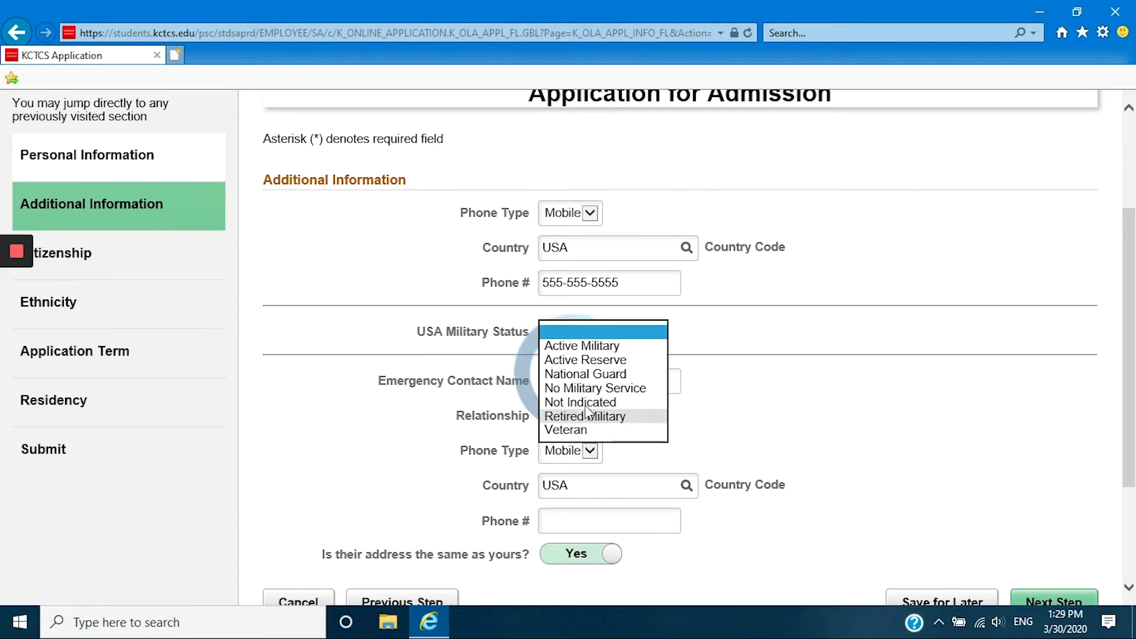
click(586, 331)
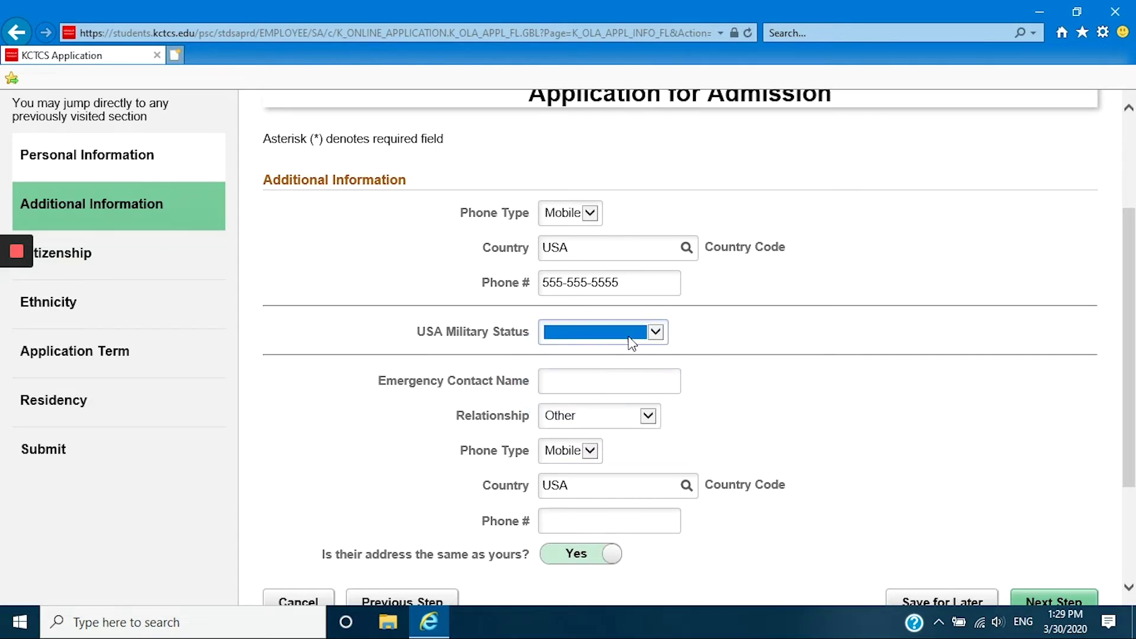
click(655, 332)
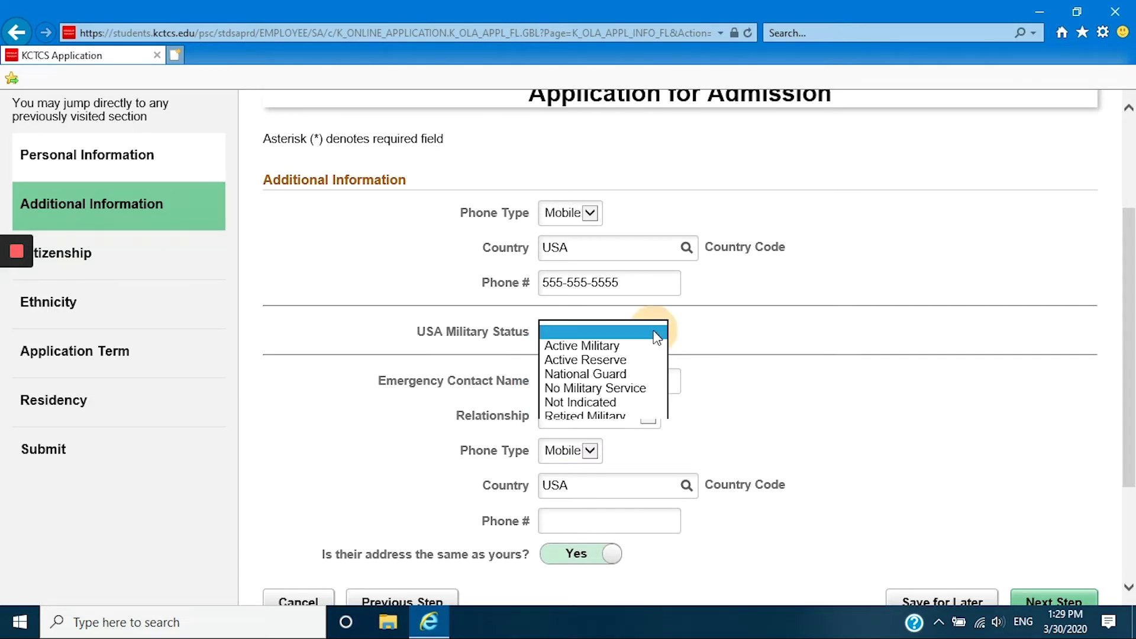
click(601, 389)
click(596, 378)
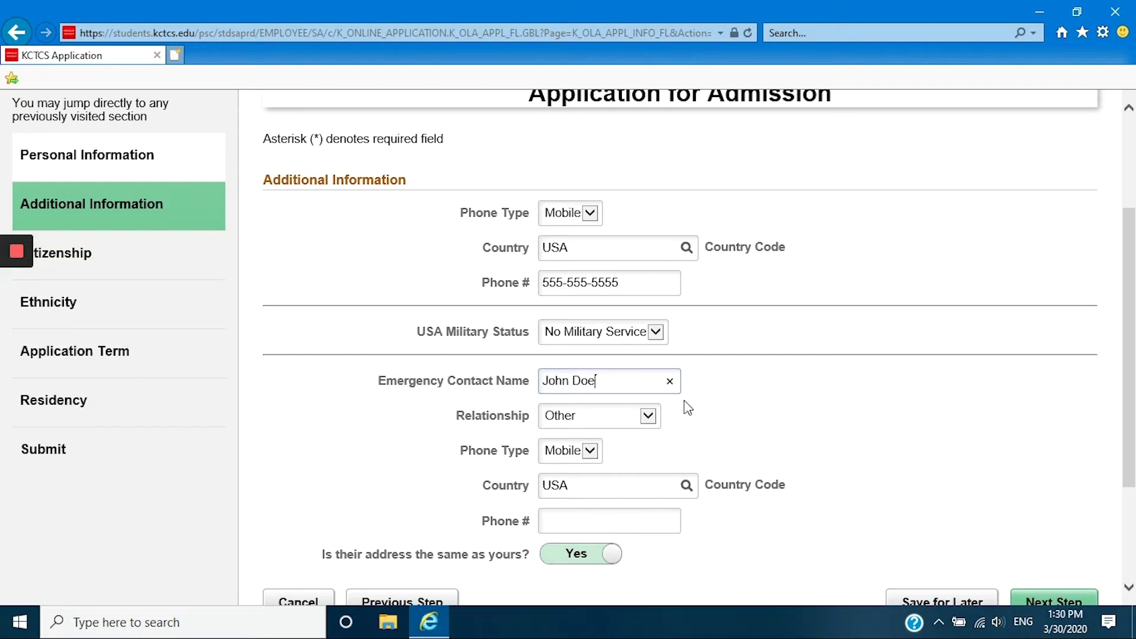
click(648, 415)
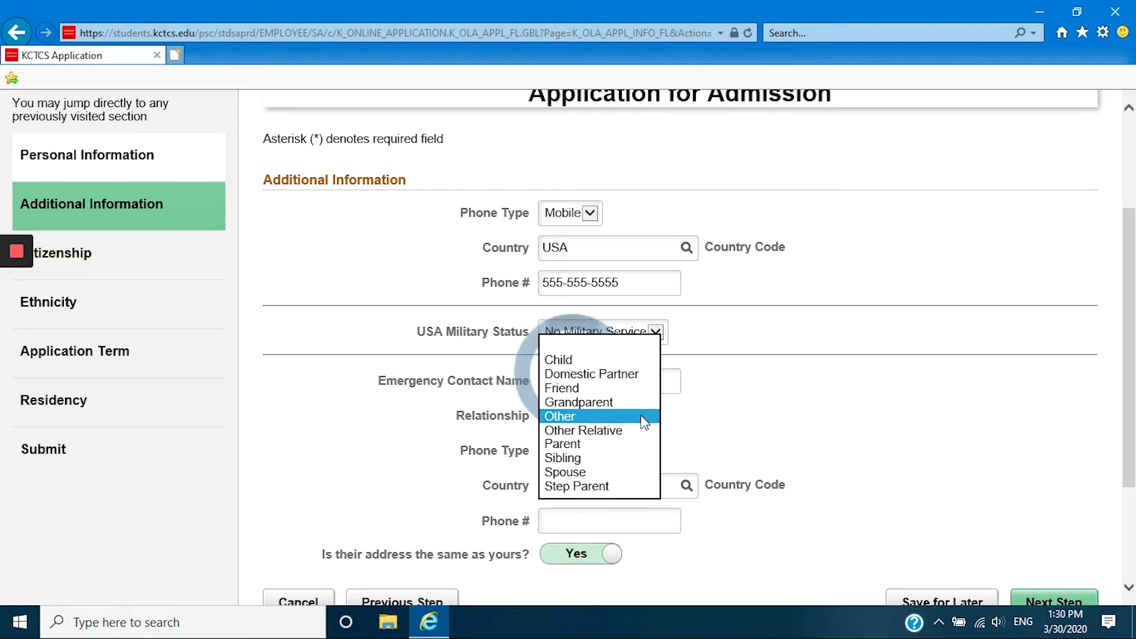
click(644, 422)
click(645, 417)
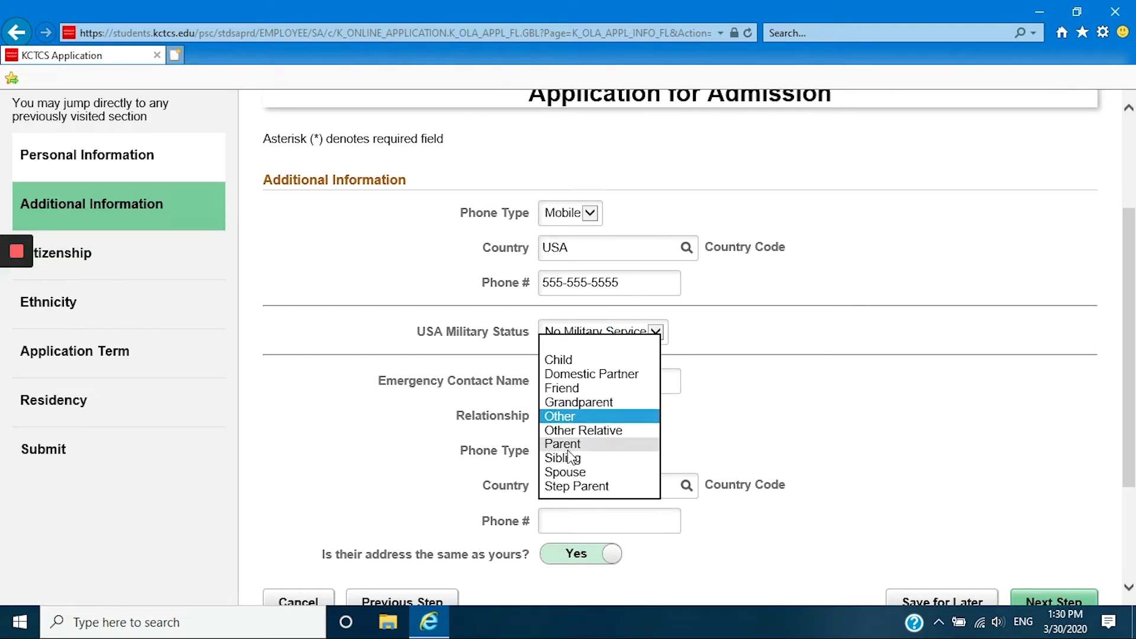
click(566, 445)
click(578, 521)
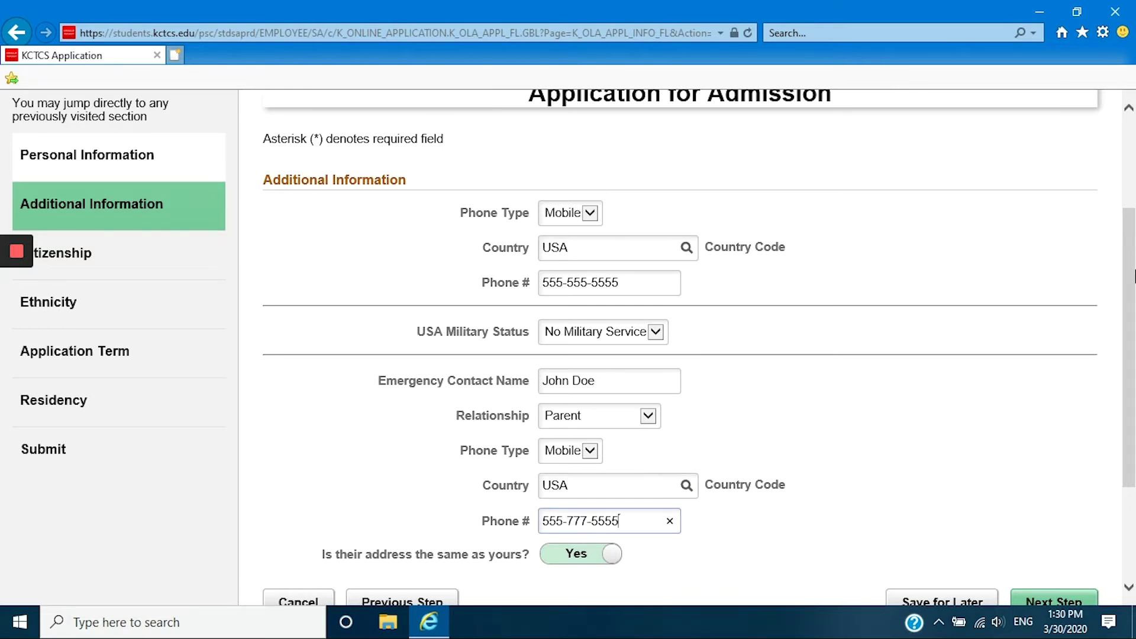
scroll(1042, 411, down, 2)
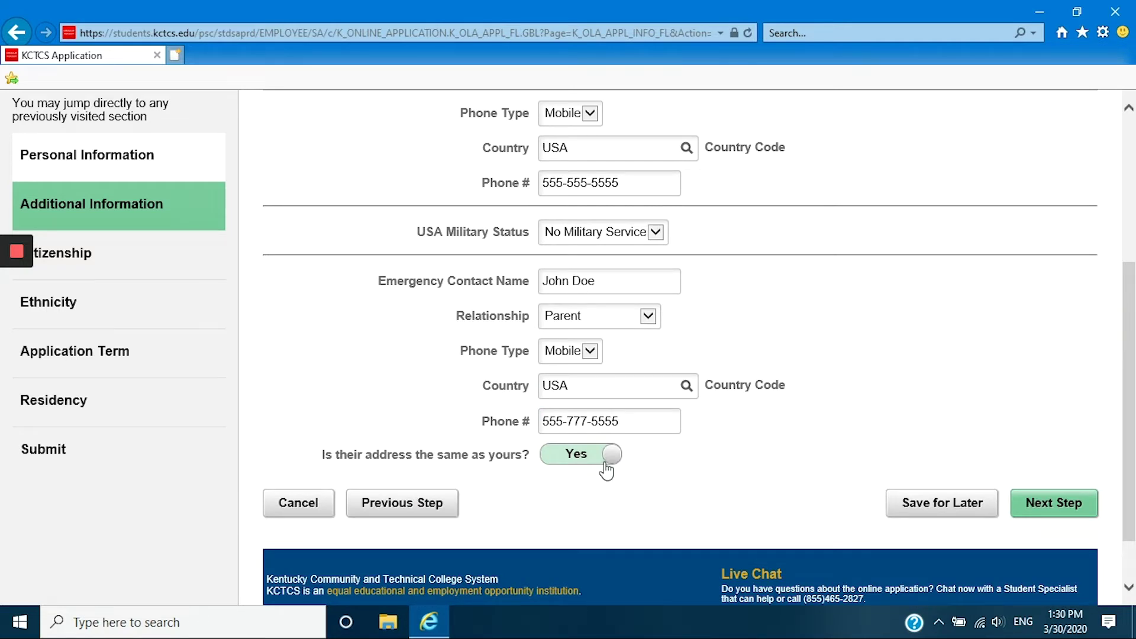
Answer No to U.S. citizen and permanent resident, Yes to studying in the U.S., born in Cuba.
click(1045, 520)
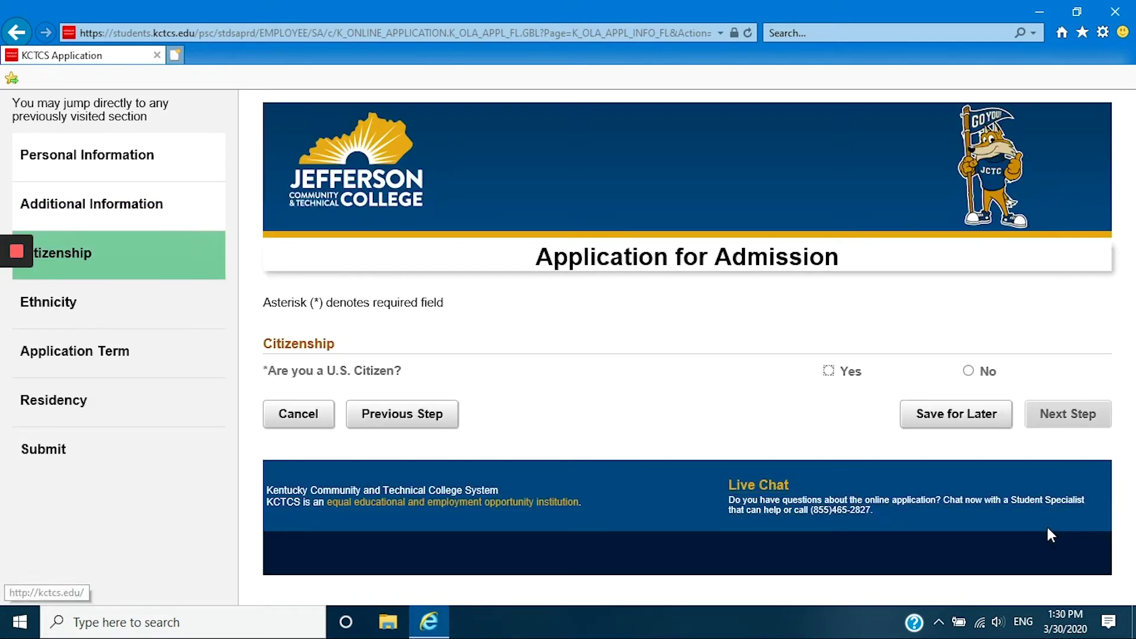
click(828, 373)
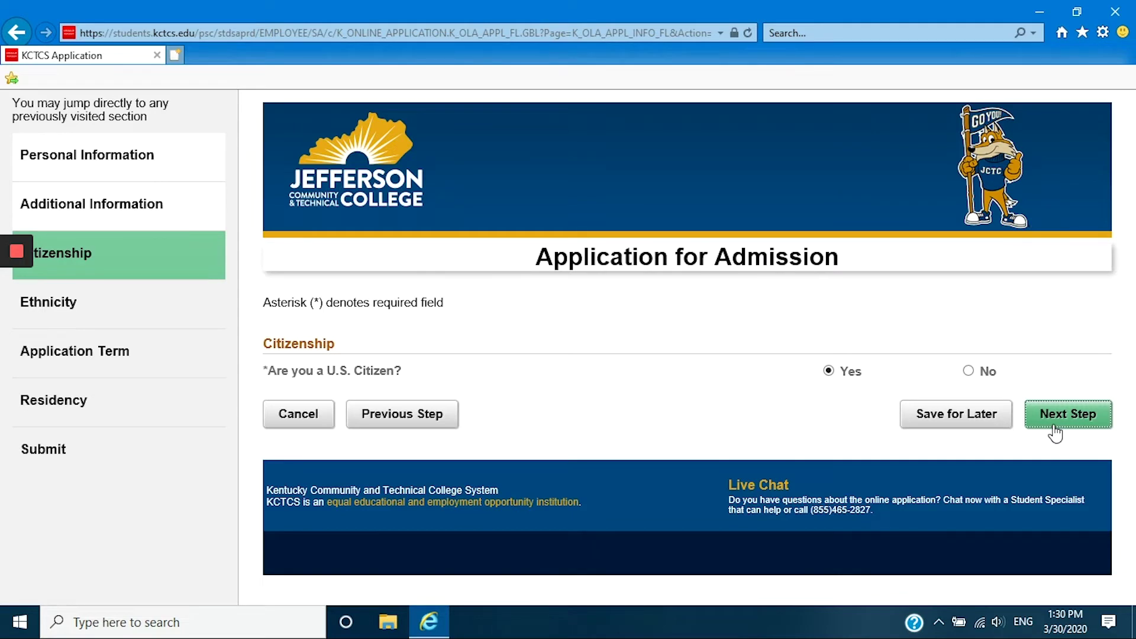
click(968, 372)
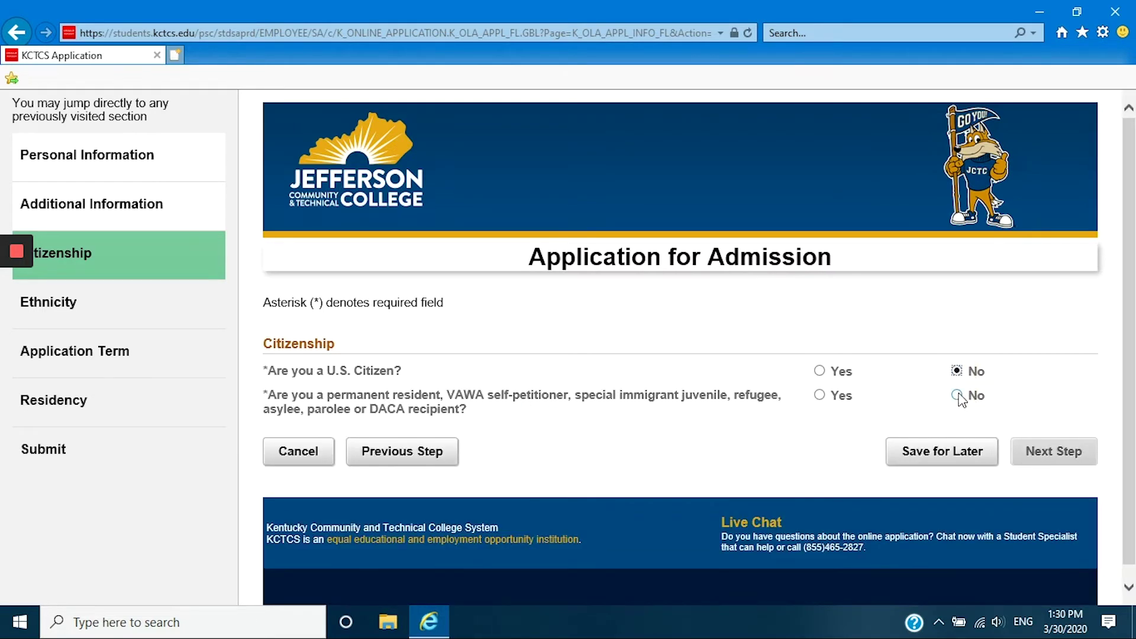
click(958, 395)
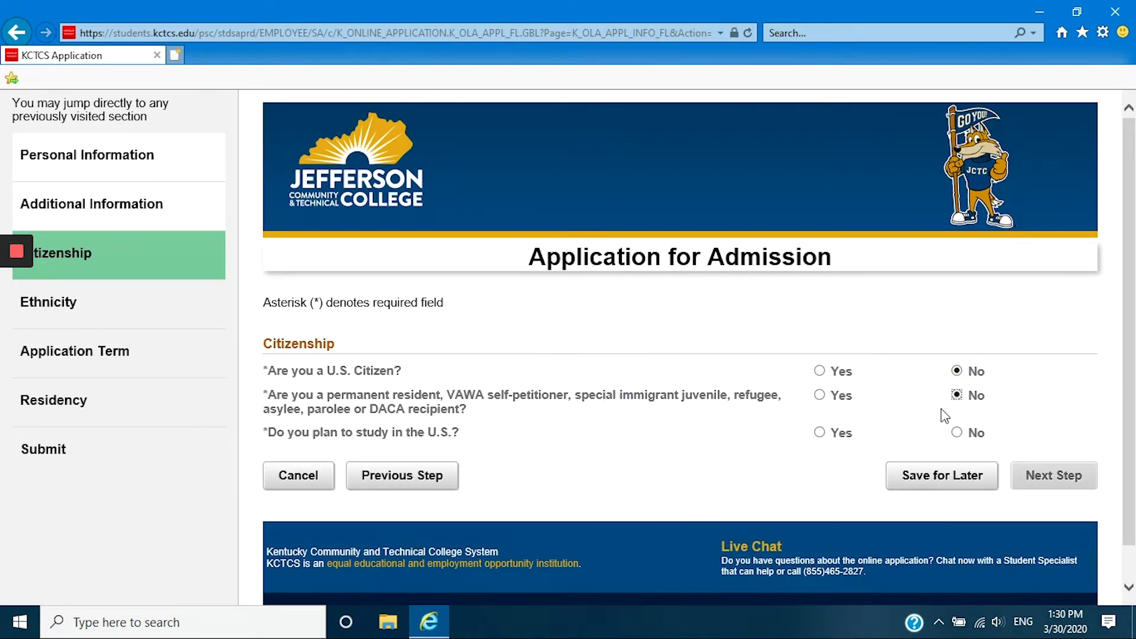
click(822, 437)
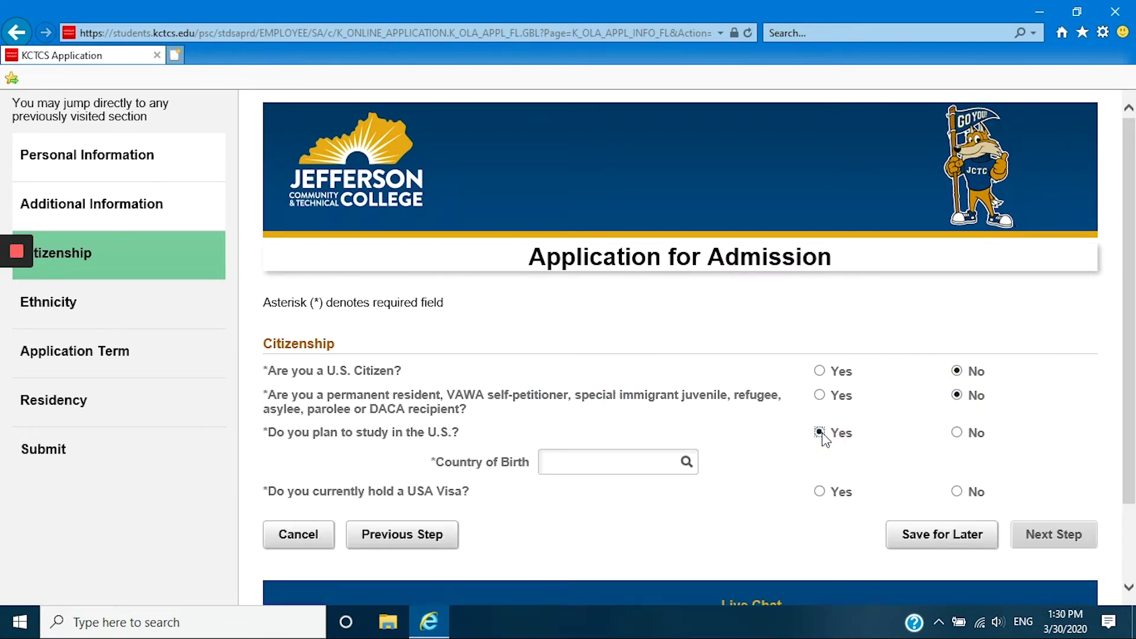
click(654, 462)
text(CUB)
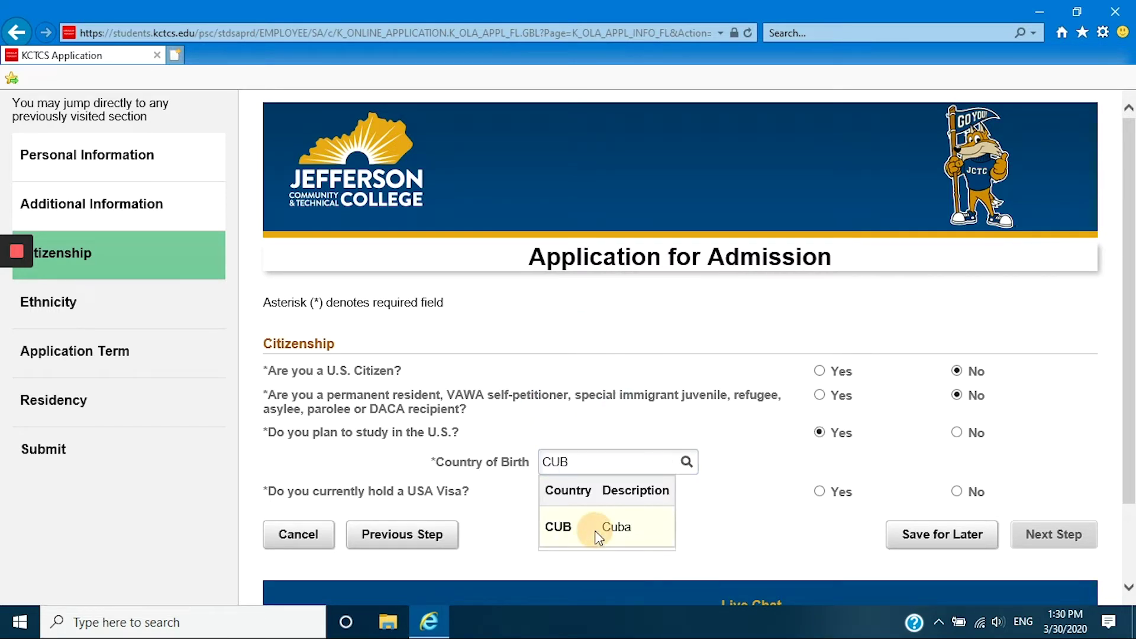
click(591, 529)
Record a currently held B1 visa and request an F1 student visa.
click(820, 491)
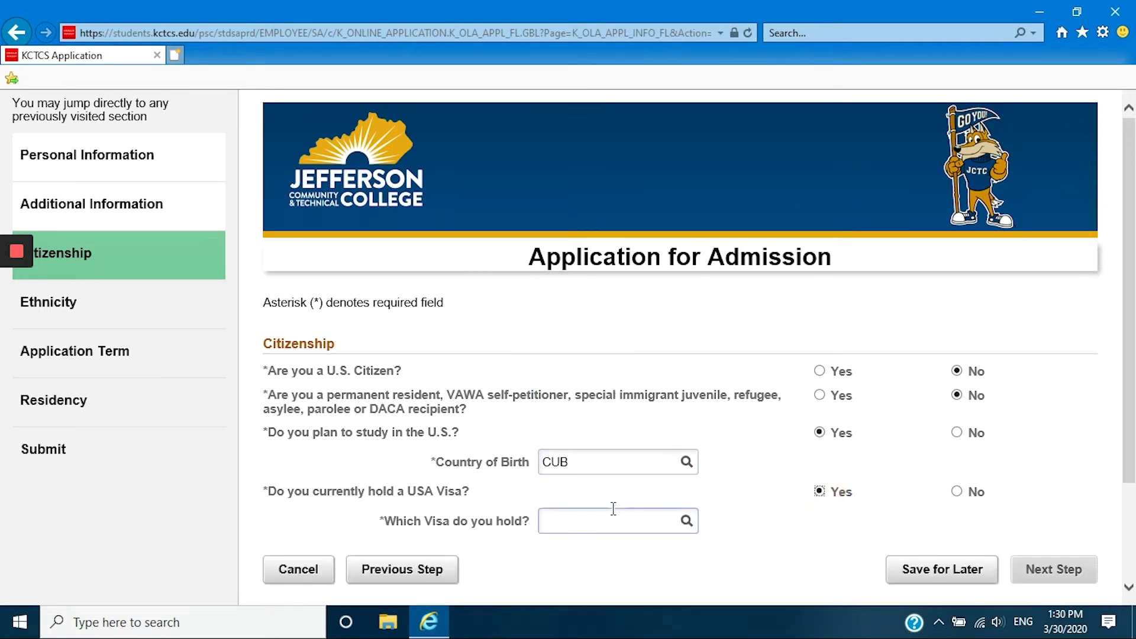
click(687, 522)
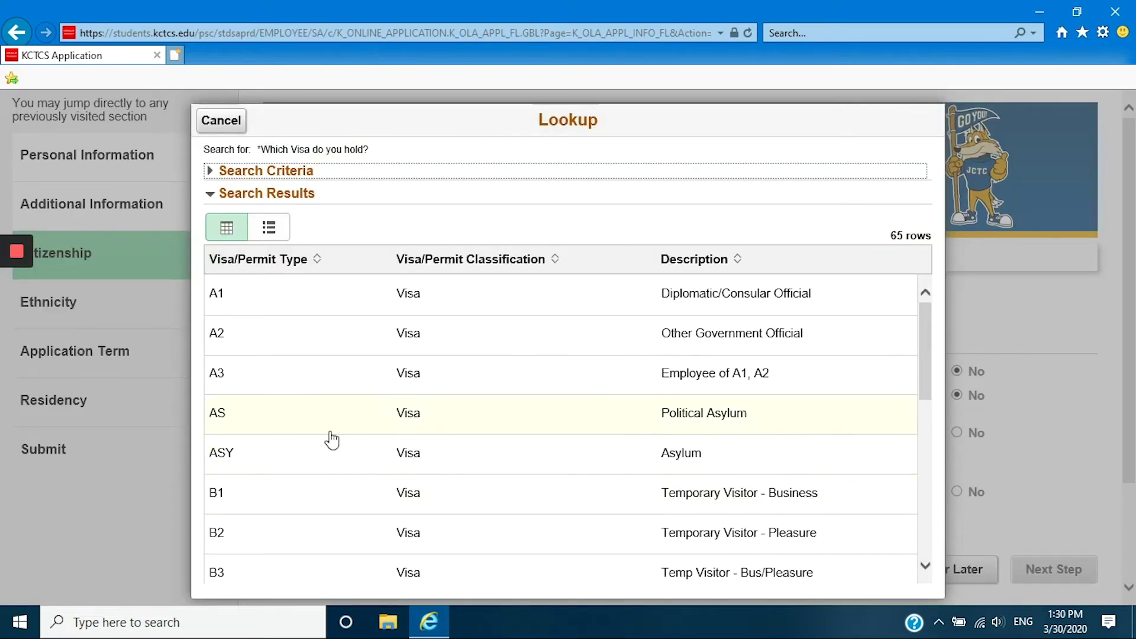
click(272, 500)
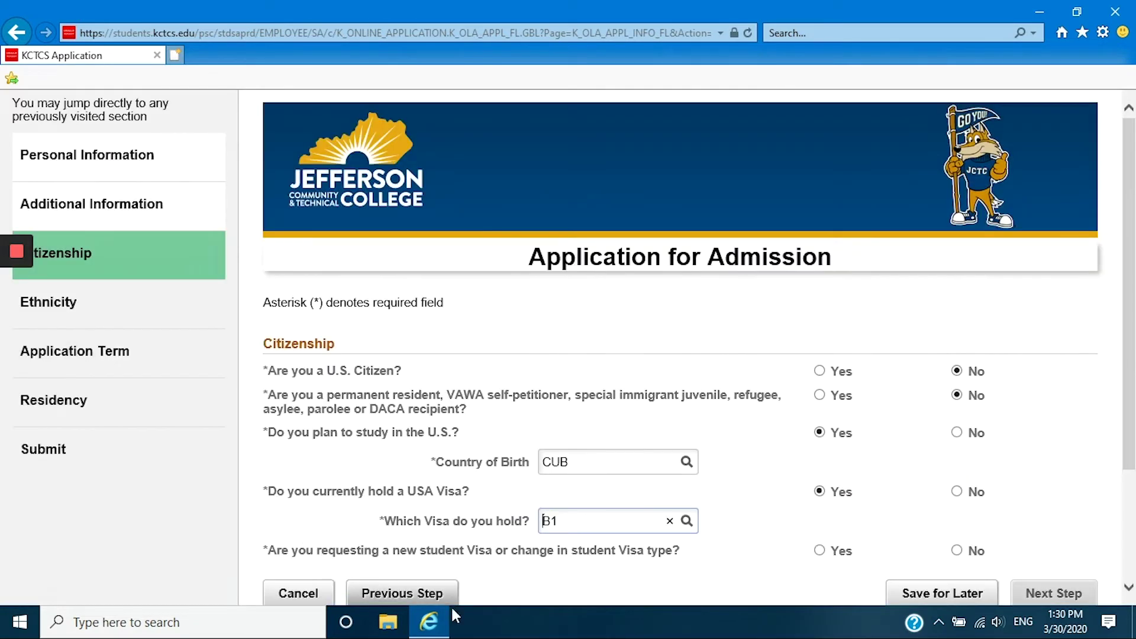
click(823, 552)
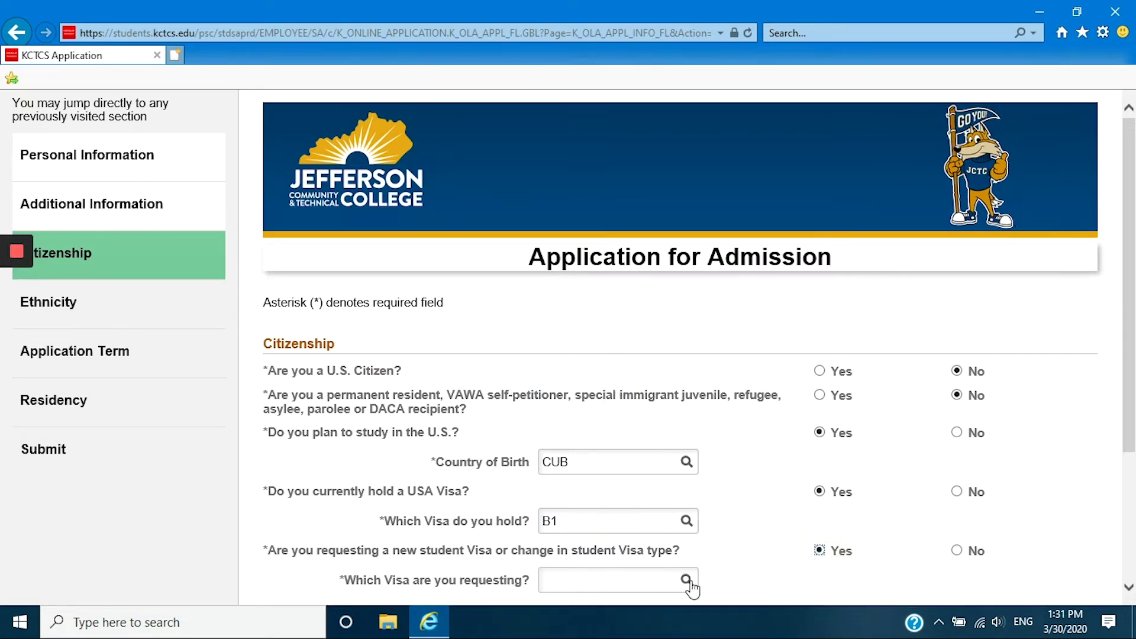
click(688, 581)
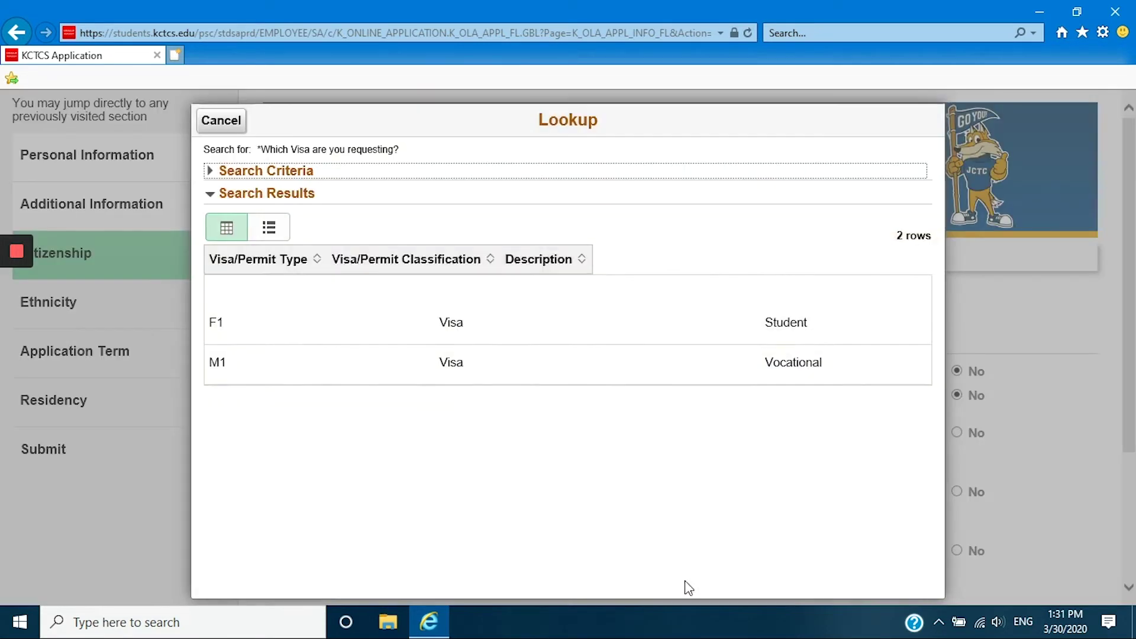
click(303, 301)
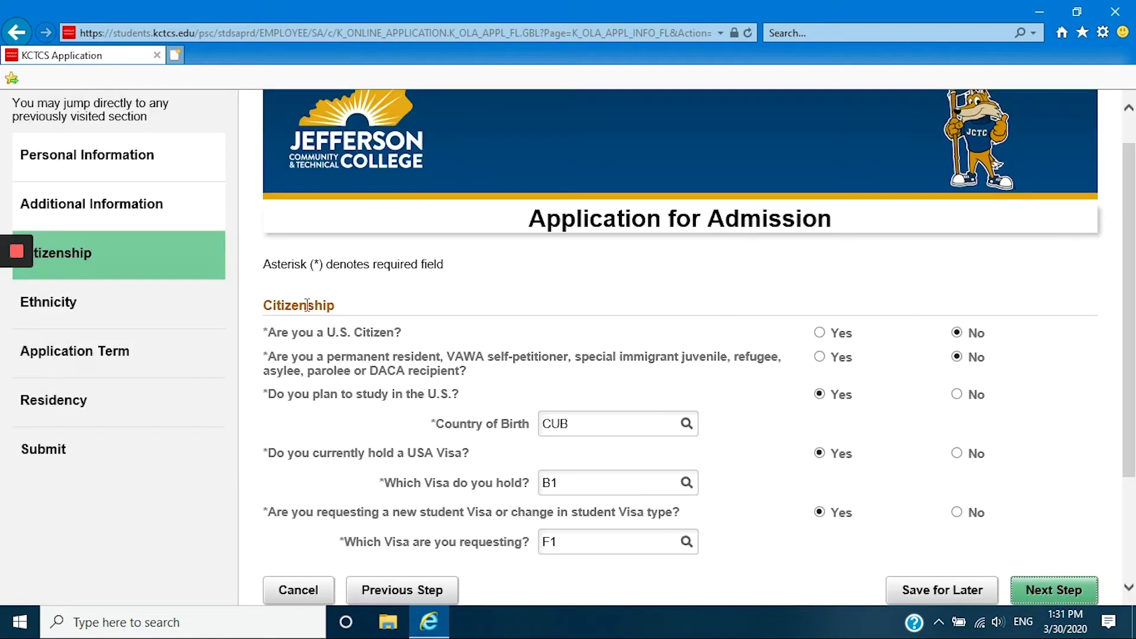
scroll(1134, 354, down, 2)
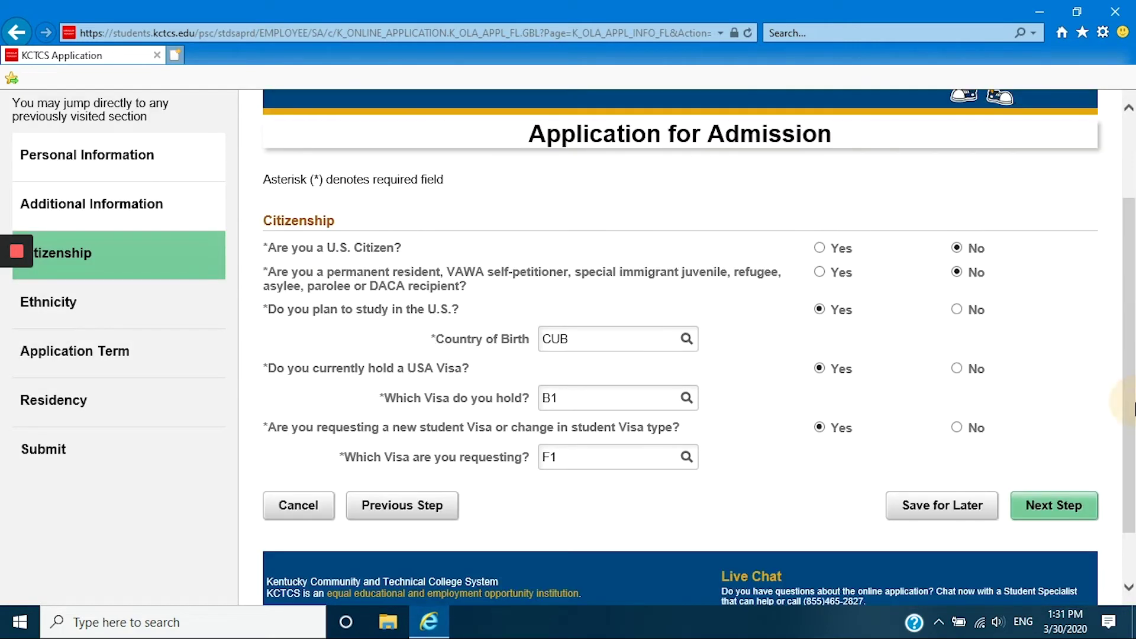
Answer Yes to Hispanic or Latino, uncheck Native Hawaiian or Other Pacific Islander, and continue.
click(1063, 503)
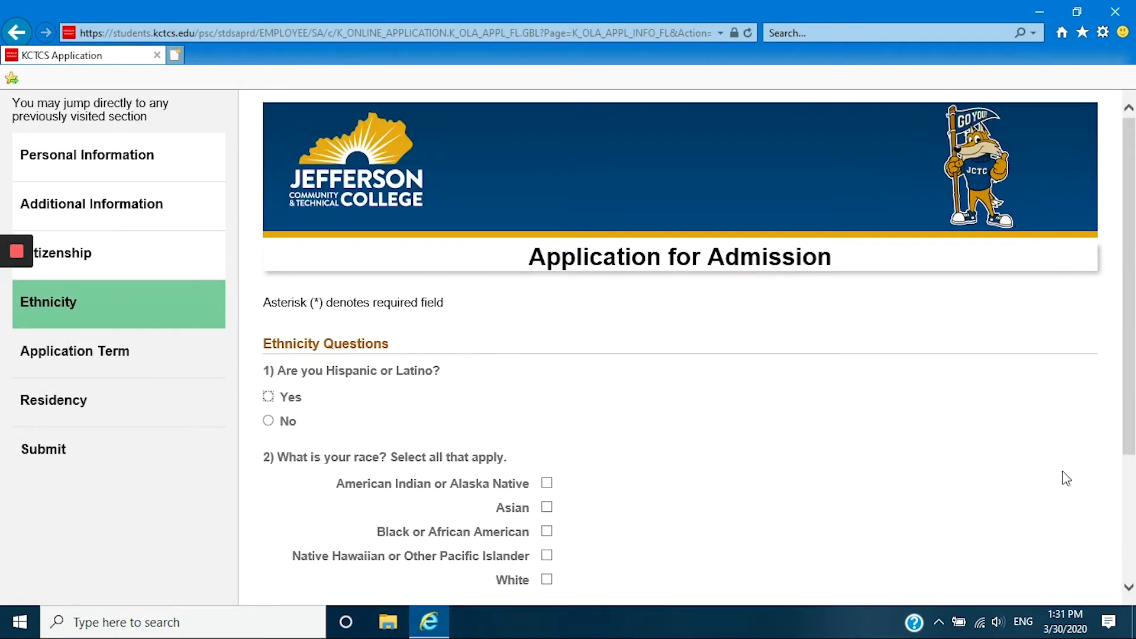
click(1131, 211)
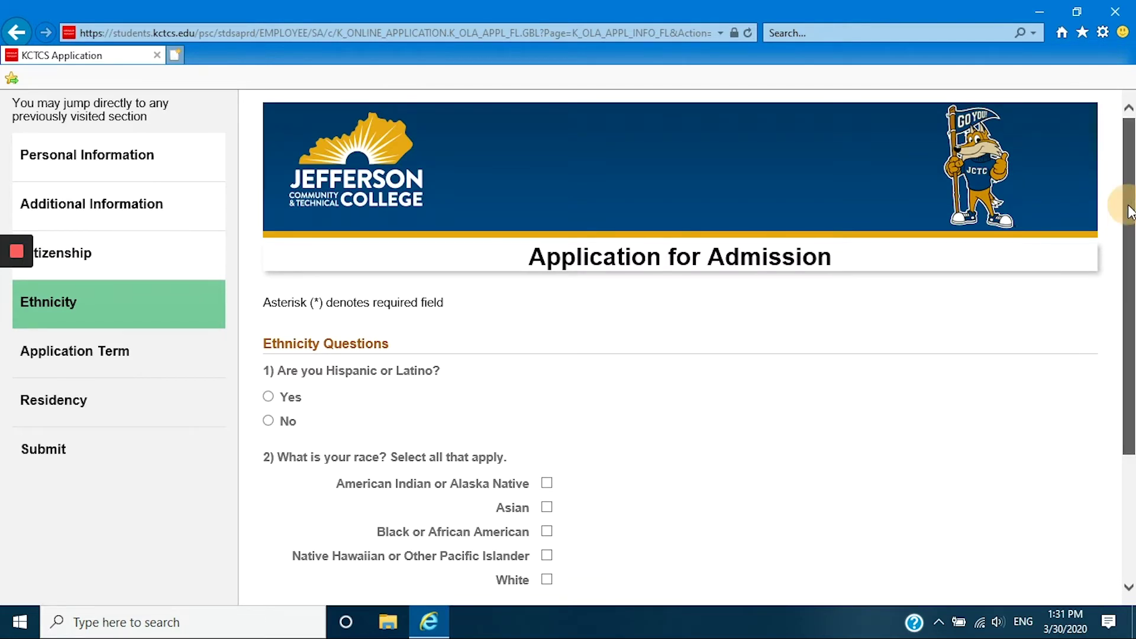
drag(1131, 211, 1133, 273)
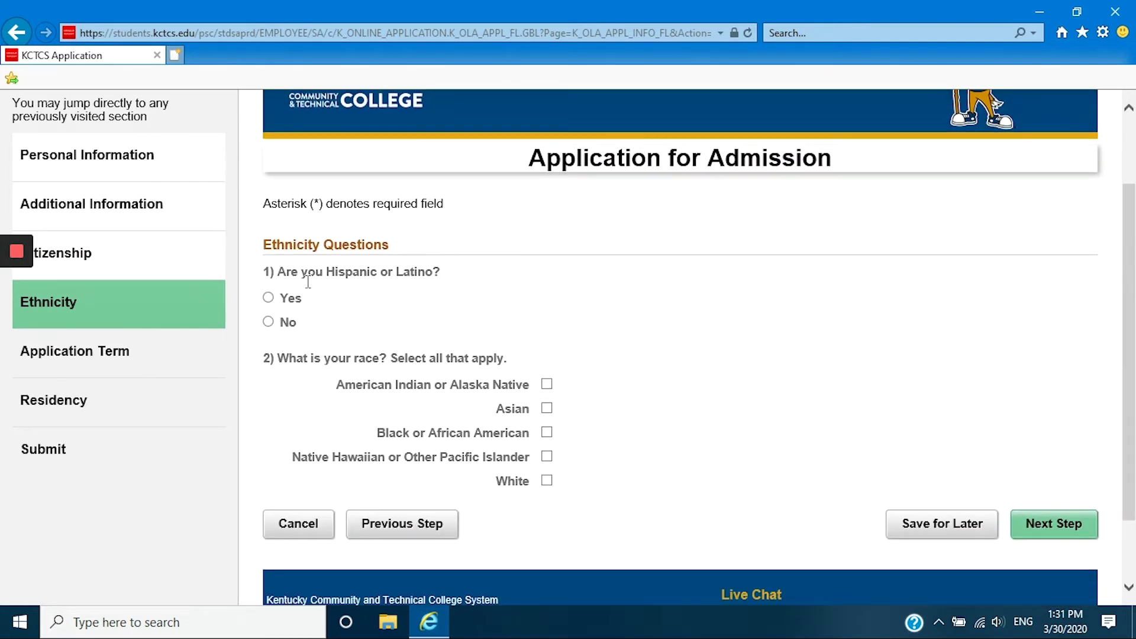
click(268, 300)
click(547, 458)
click(1067, 524)
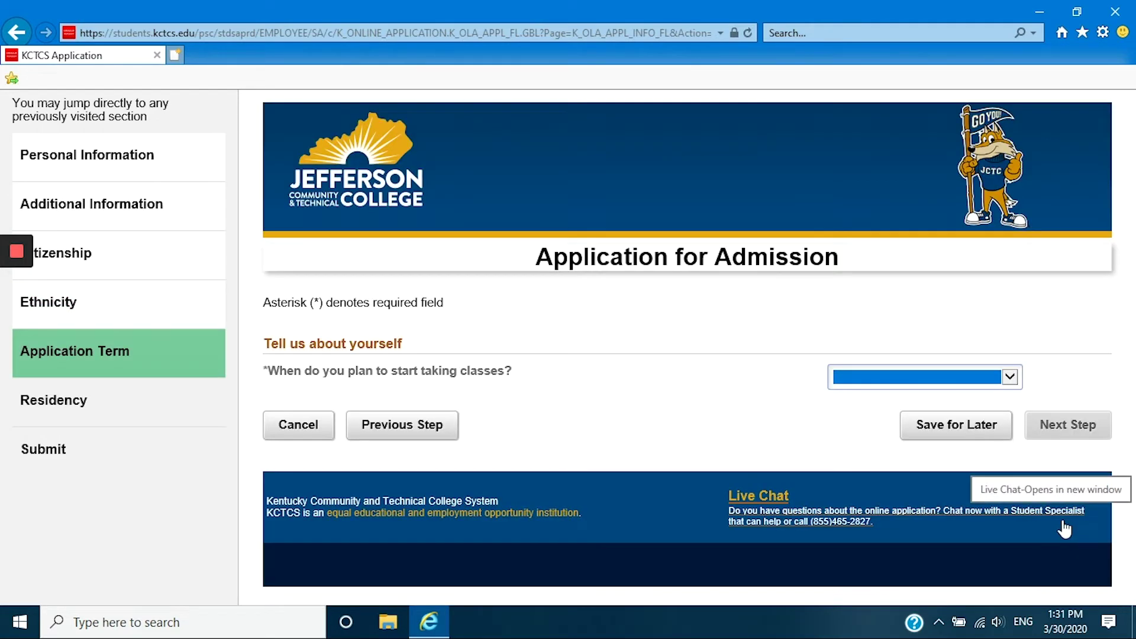
Set start term Fall 2020, graduation June 2020, then switch high-school enrollment to No.
click(1009, 378)
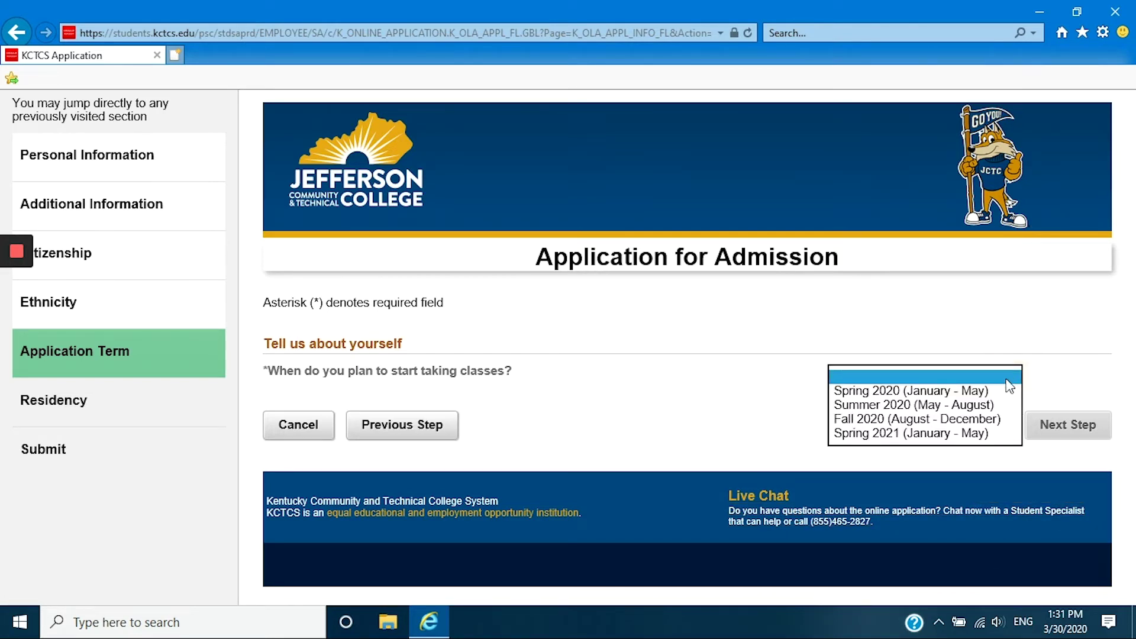
click(1005, 417)
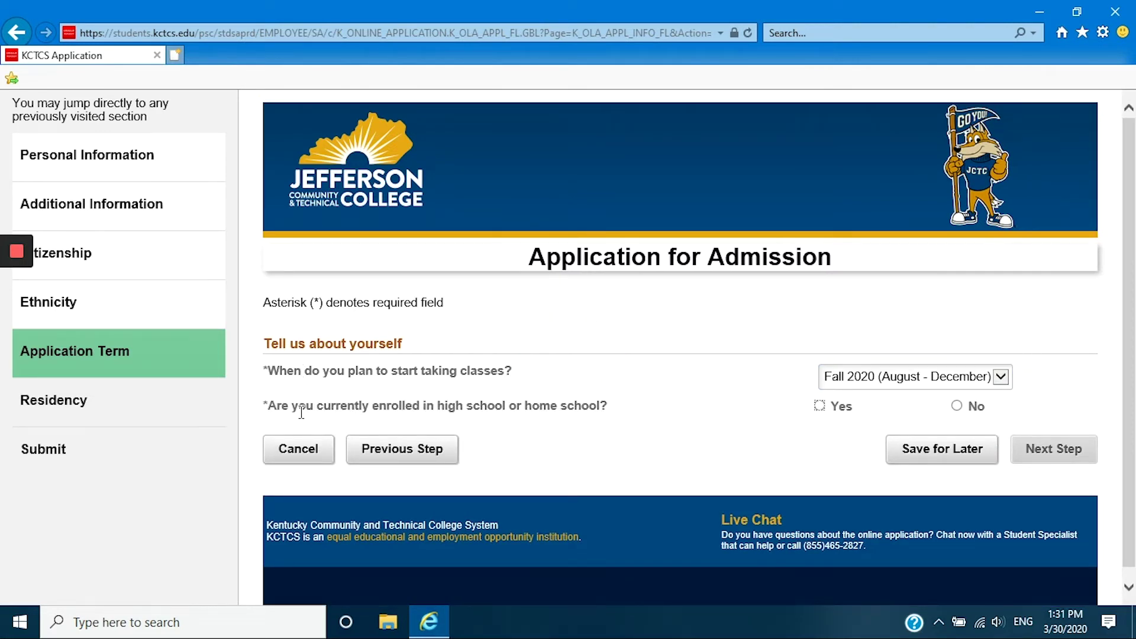
click(821, 407)
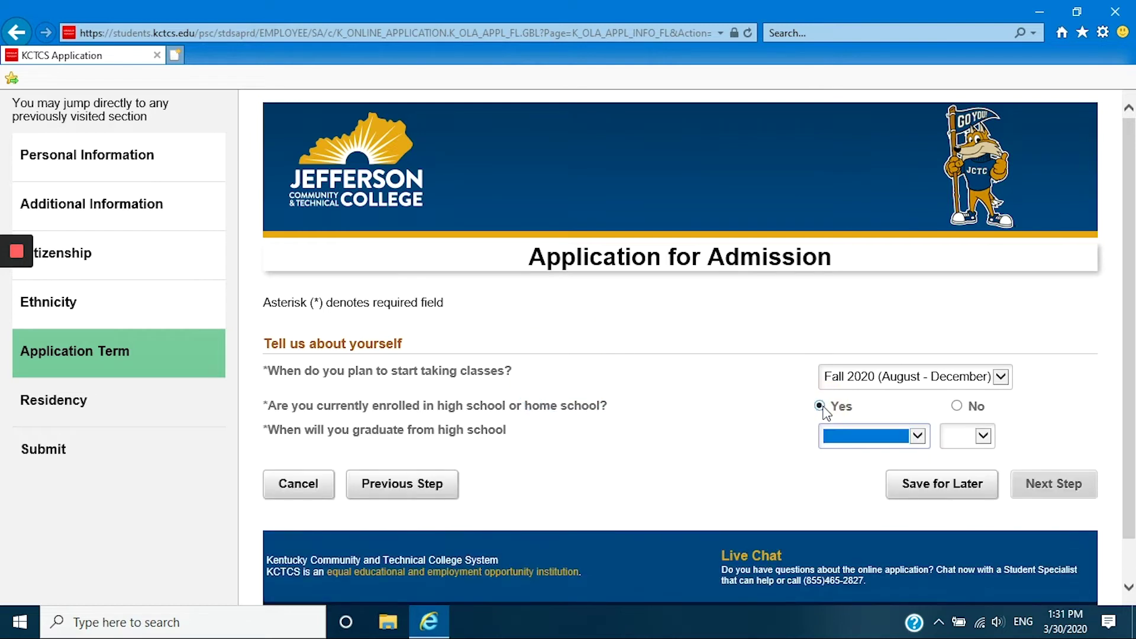
click(884, 438)
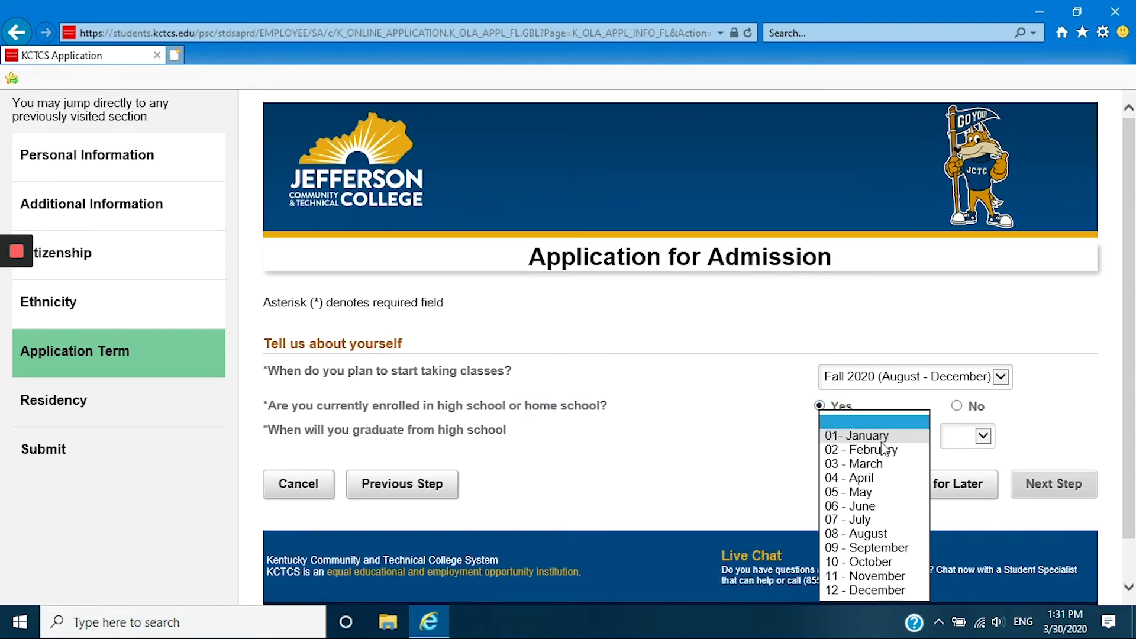
click(873, 506)
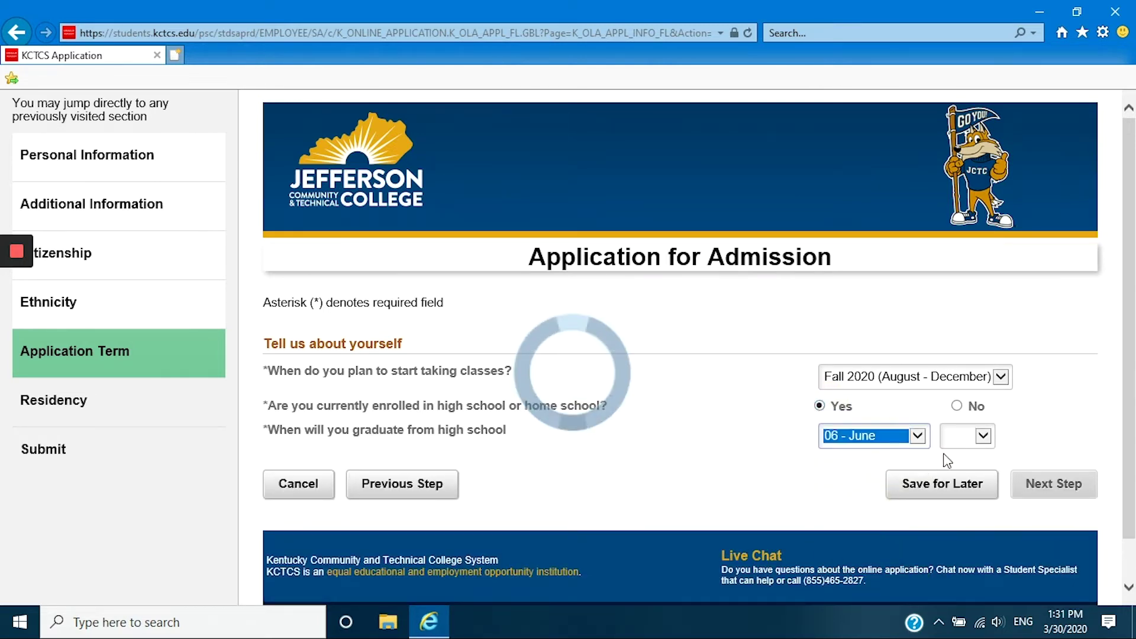
click(981, 436)
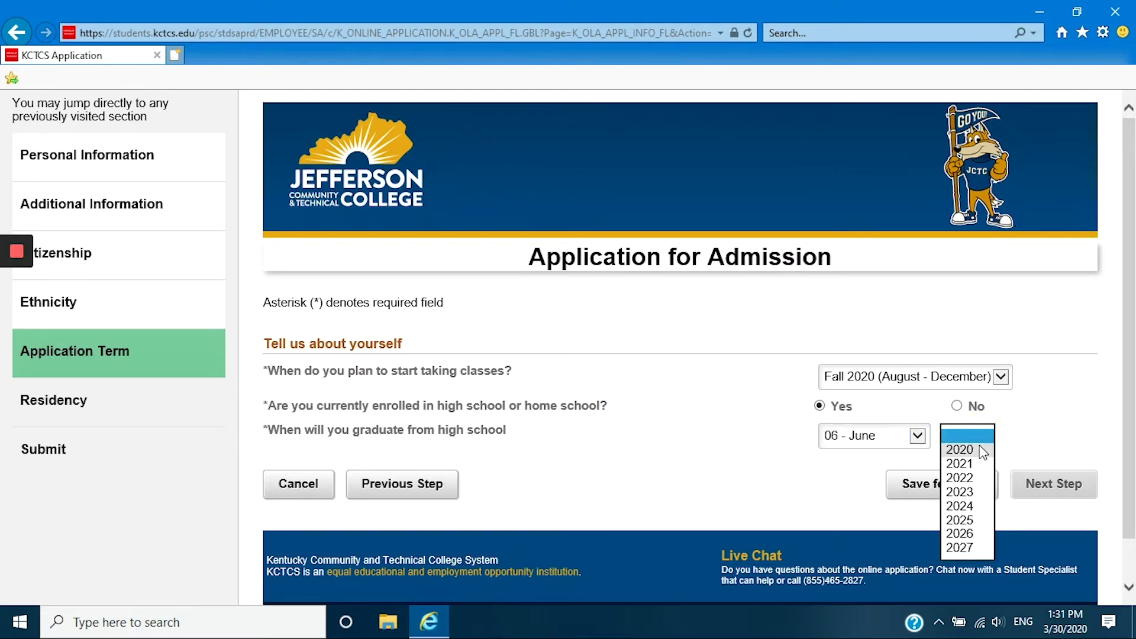
click(960, 450)
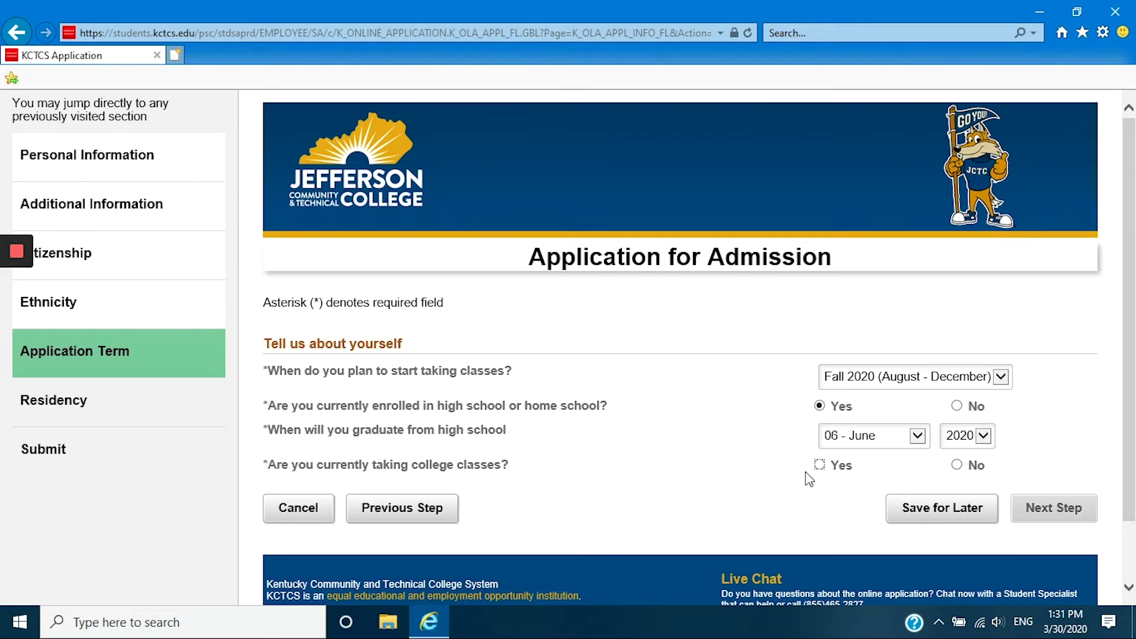
click(822, 467)
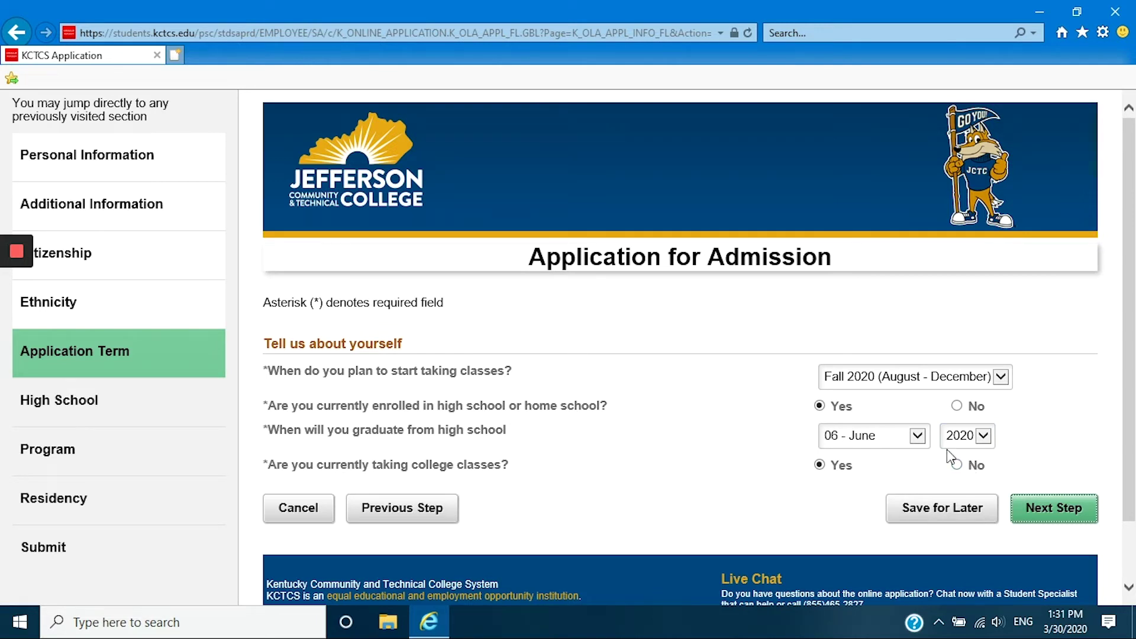
click(957, 406)
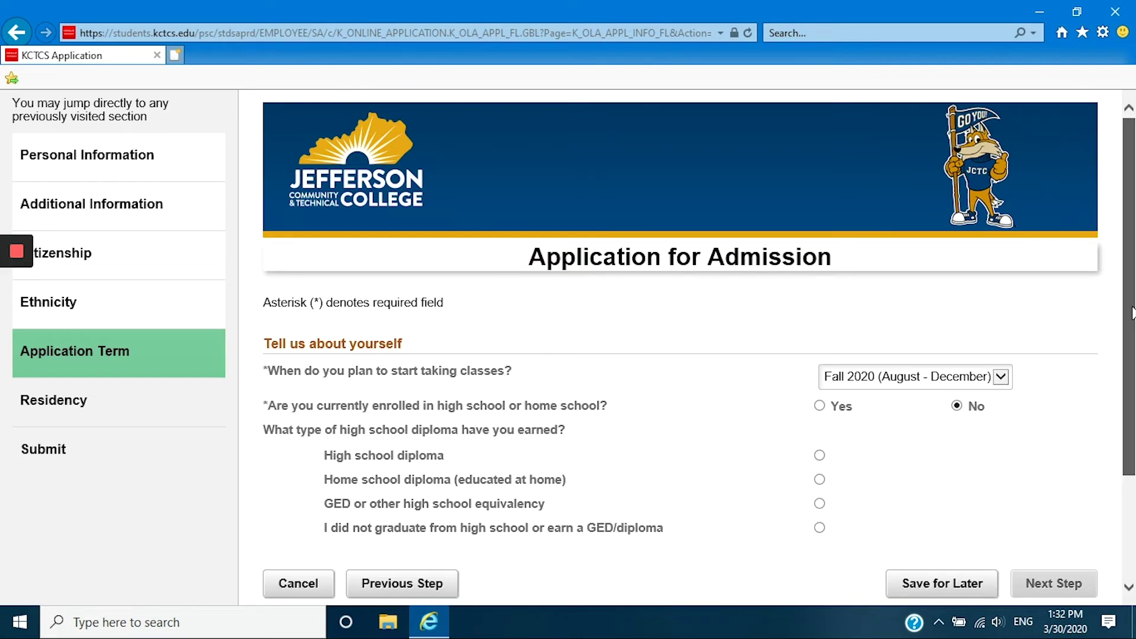
Record a GED earned May 2009, No to current and Yes to past college classes, then continue.
drag(1127, 305, 1124, 384)
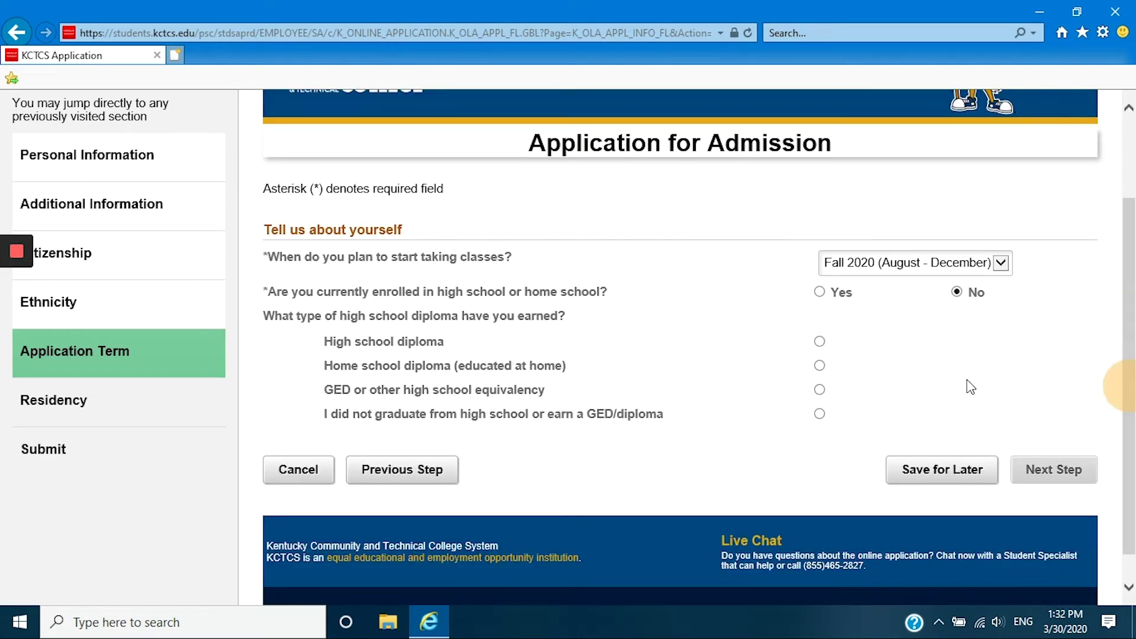
click(820, 391)
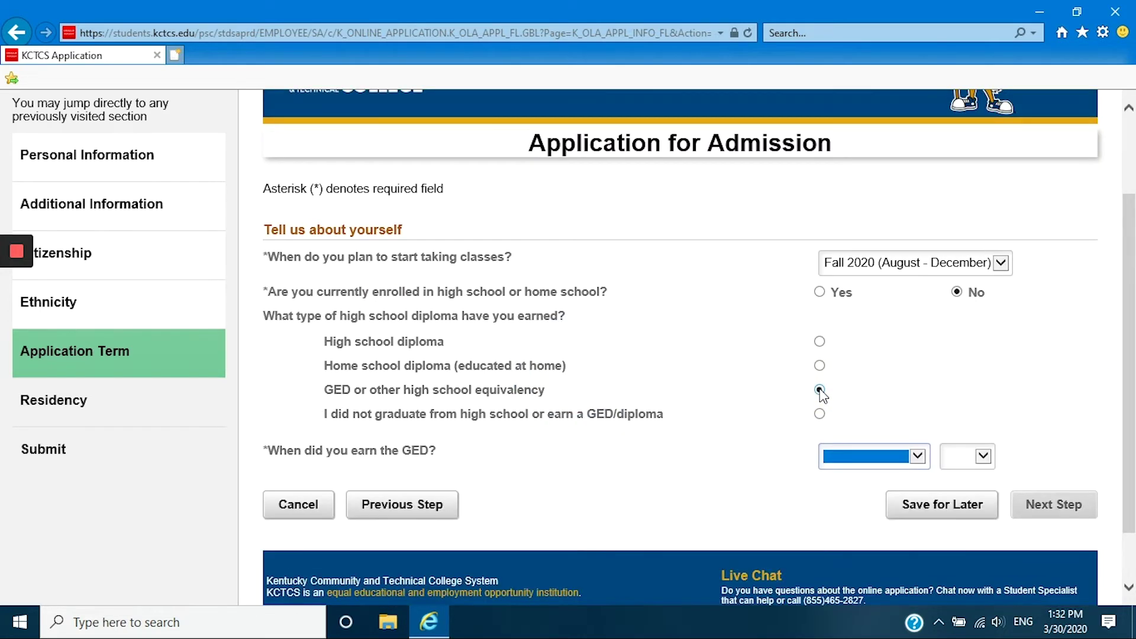
click(881, 456)
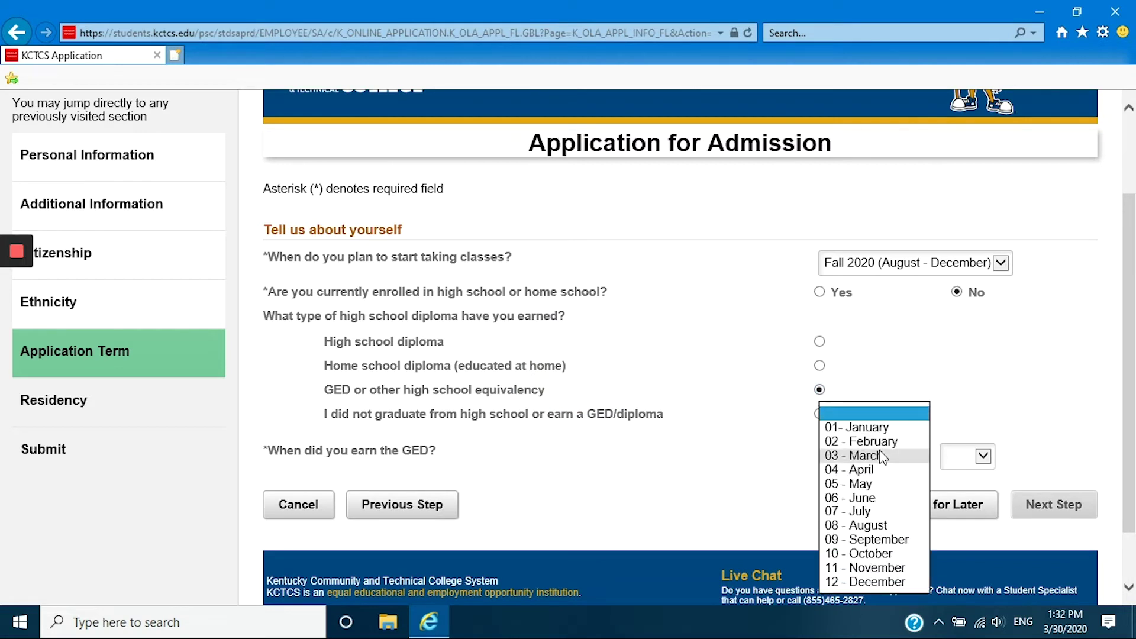
click(882, 483)
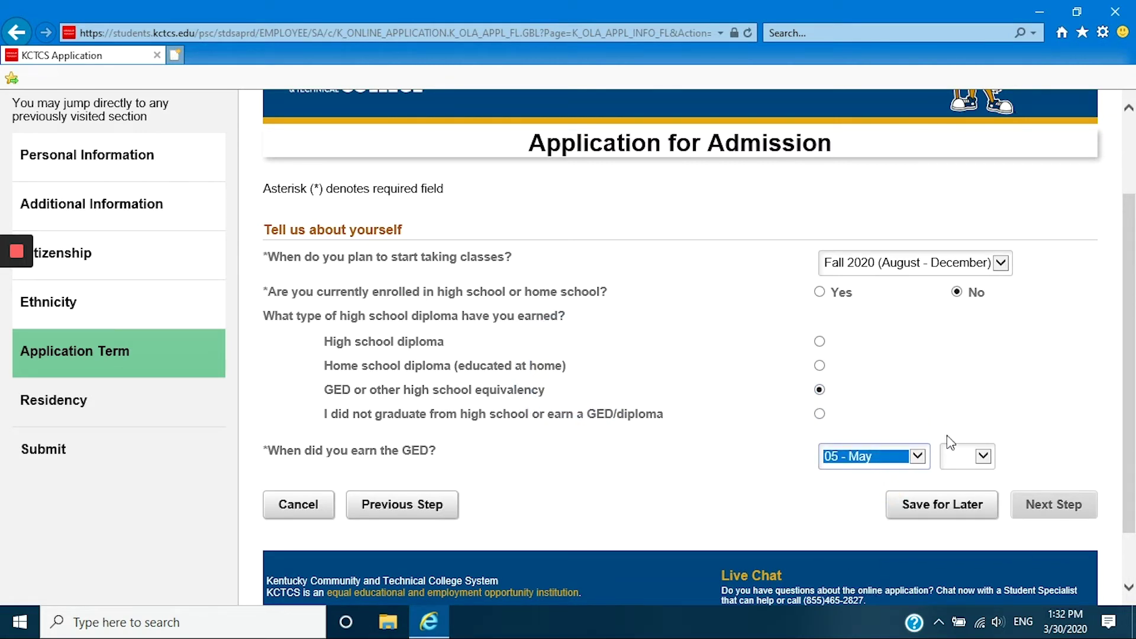
click(980, 456)
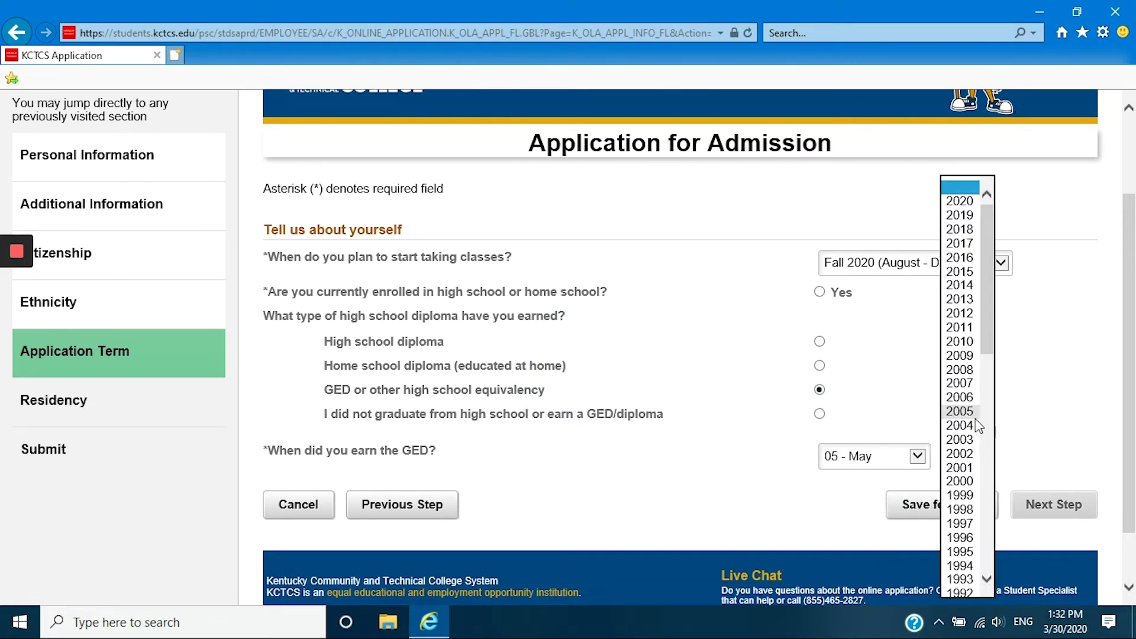
click(960, 356)
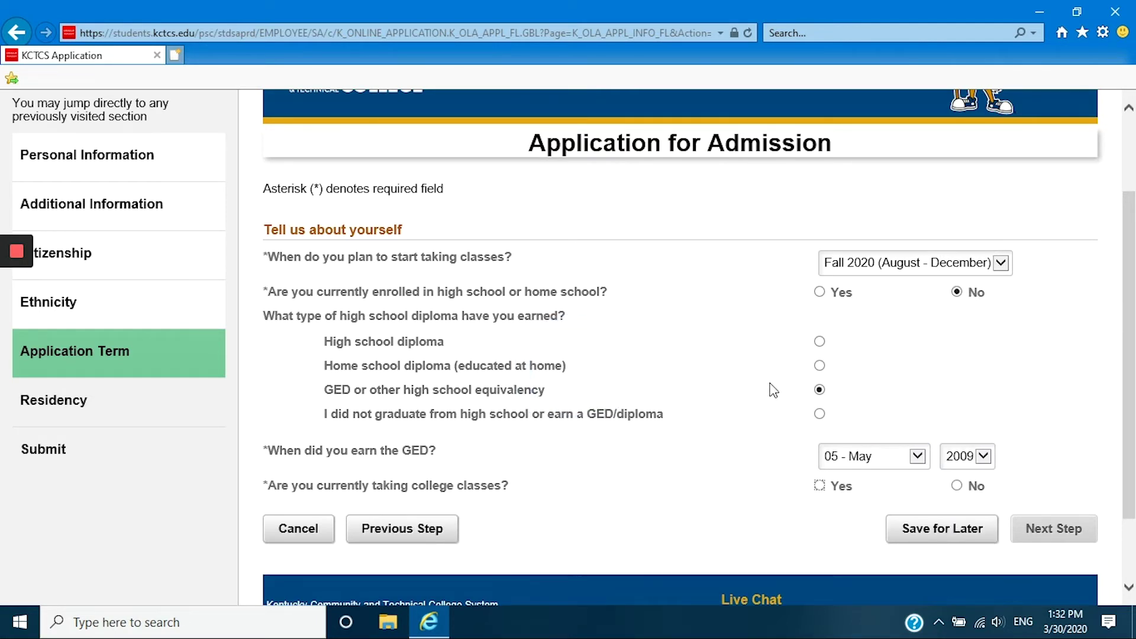
click(958, 487)
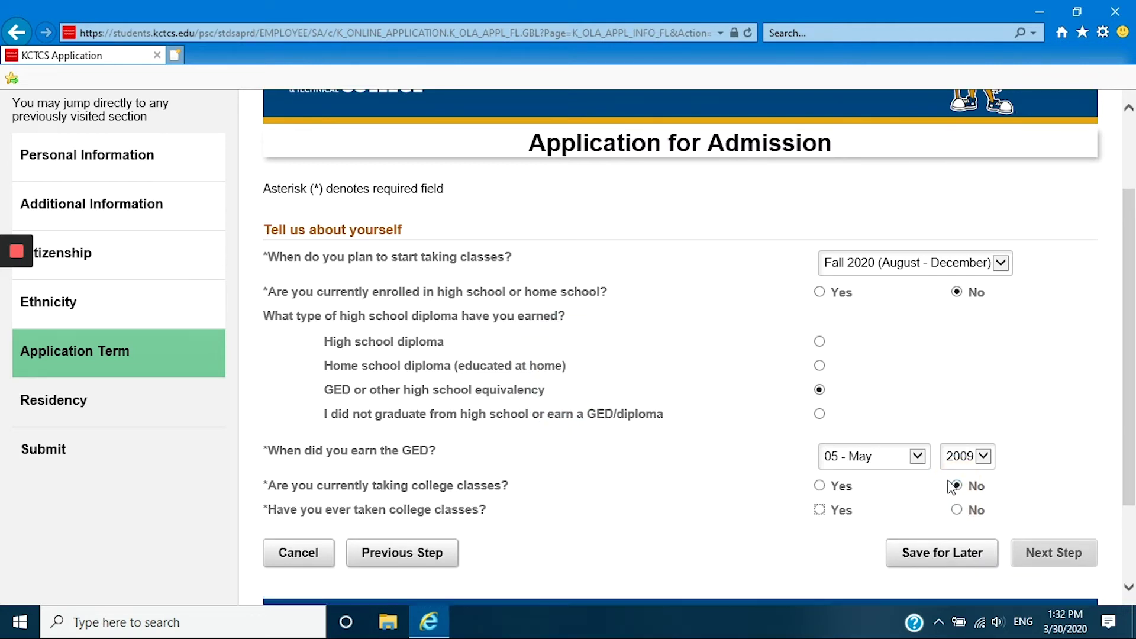
click(820, 510)
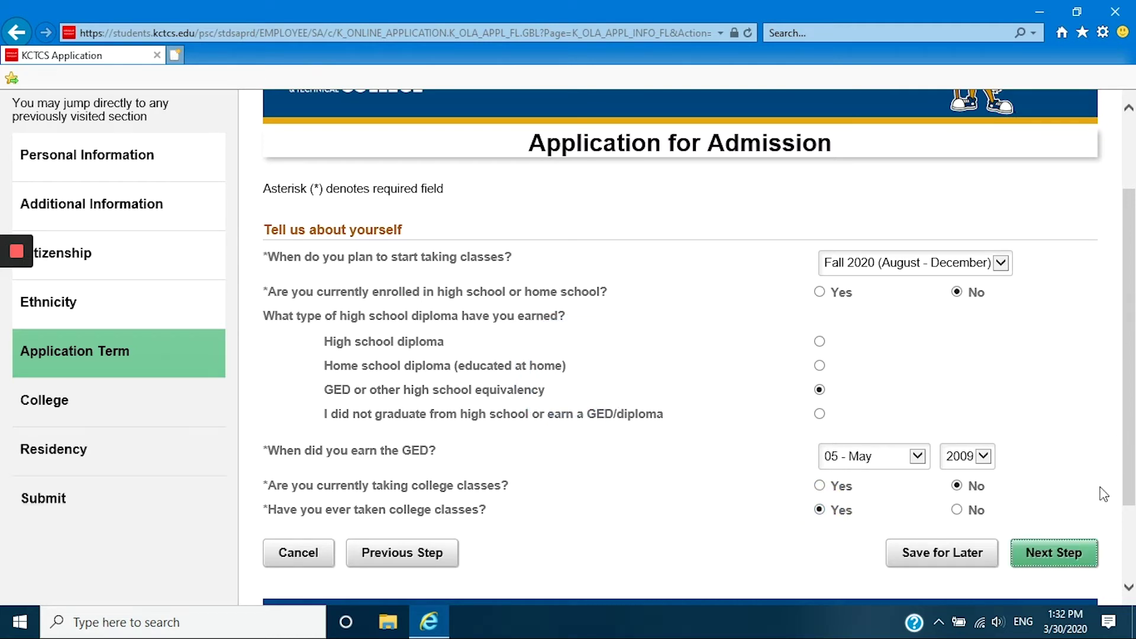
click(1051, 557)
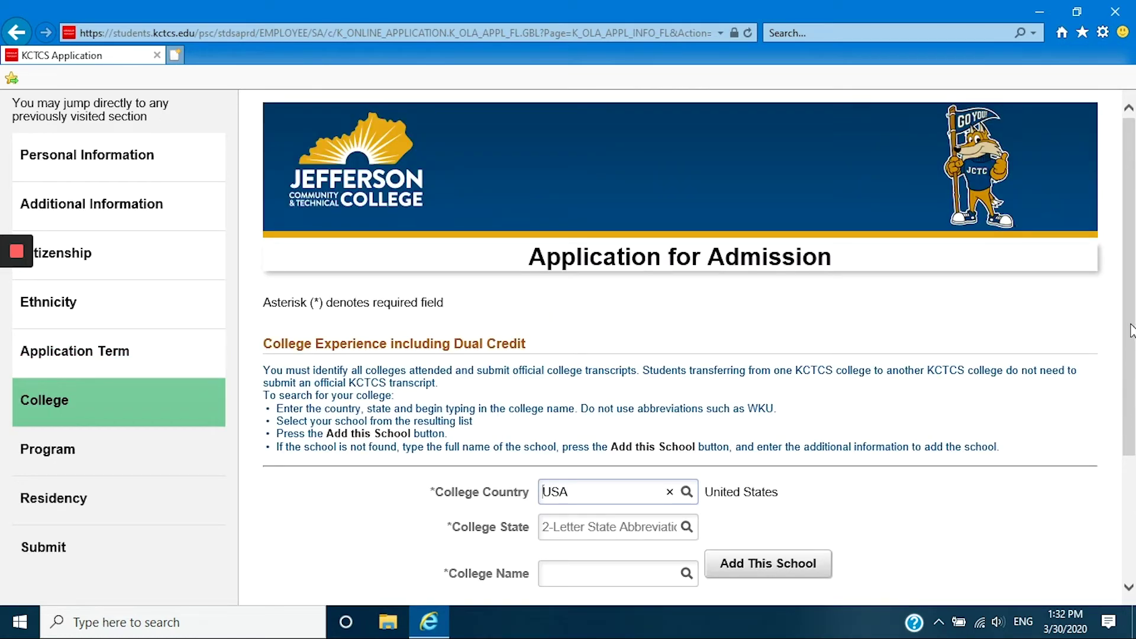
Add University of Louisville in KY as a previously attended college.
drag(1130, 331, 1133, 405)
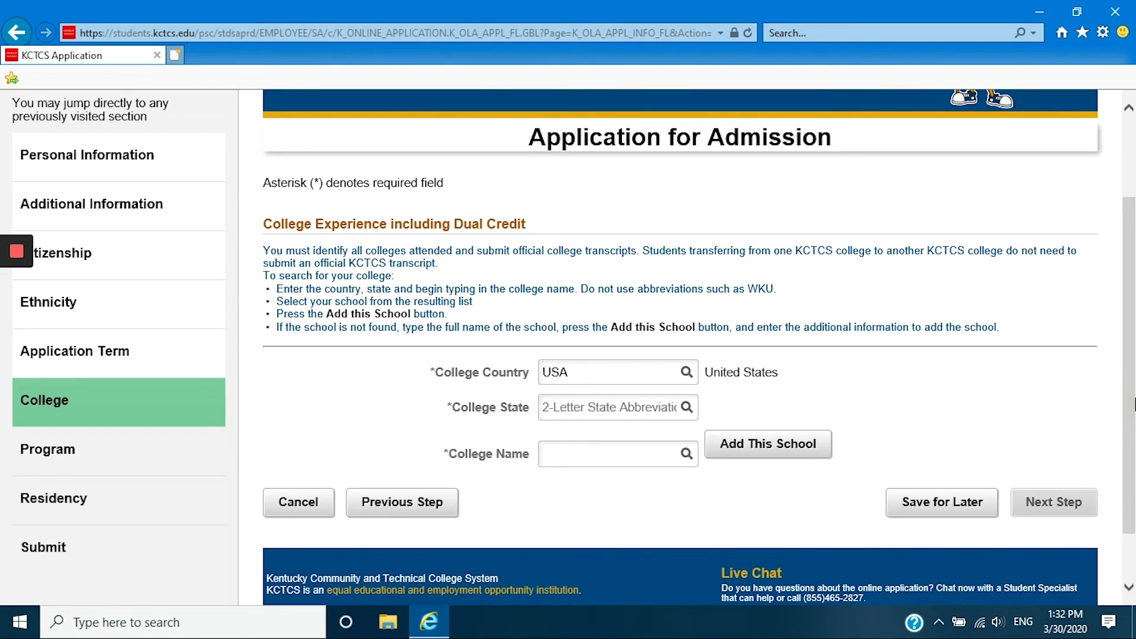
click(571, 413)
click(572, 413)
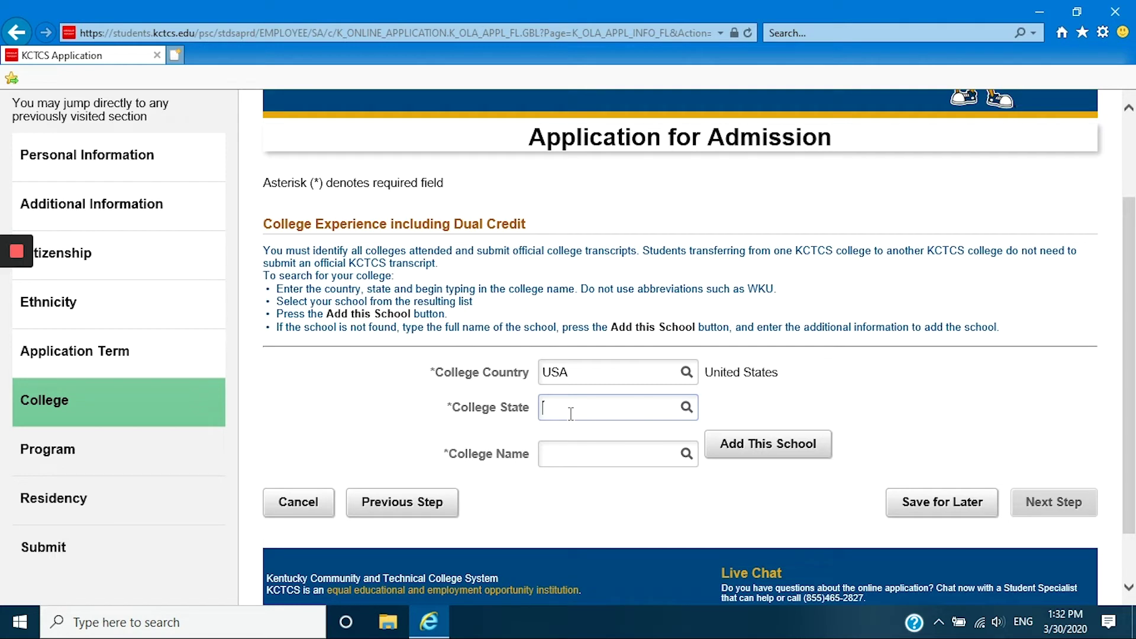
text(Y)
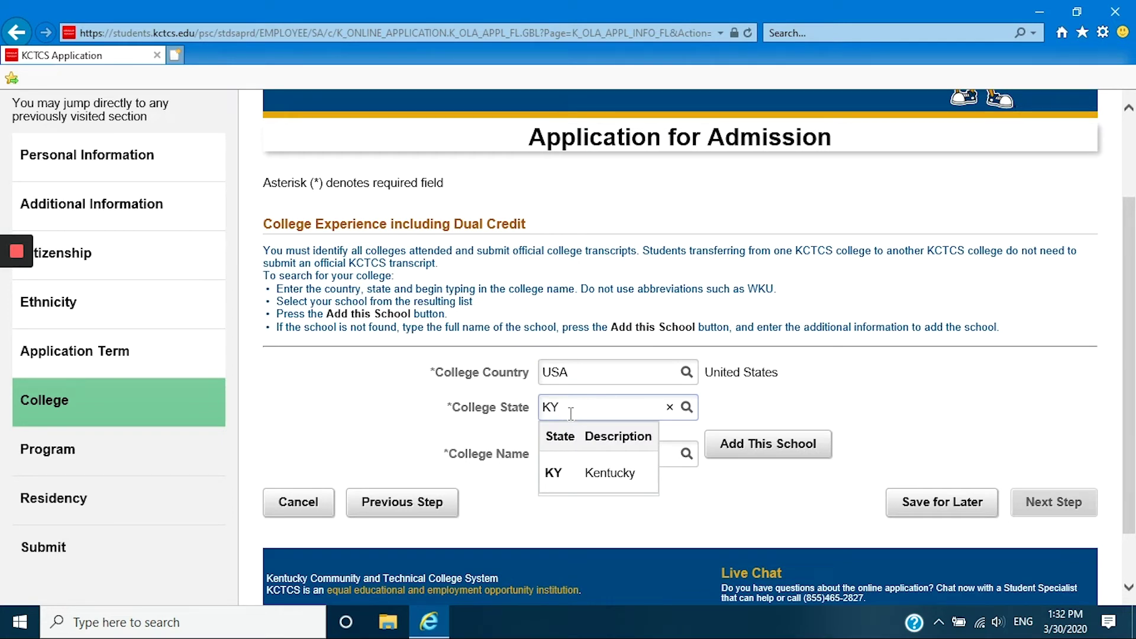
click(573, 480)
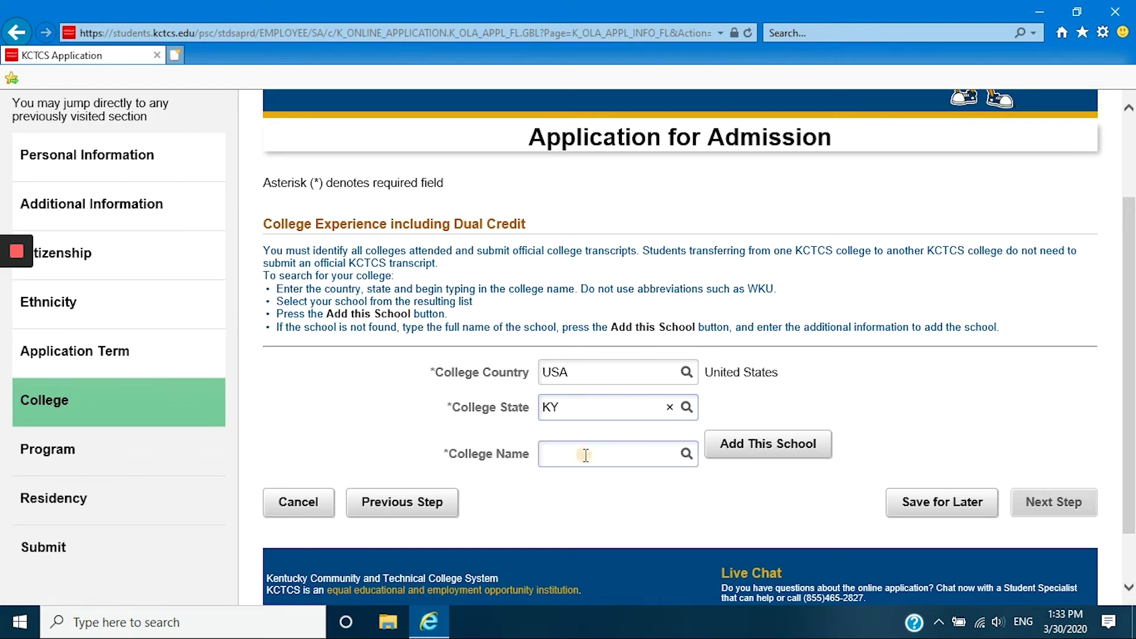
click(585, 455)
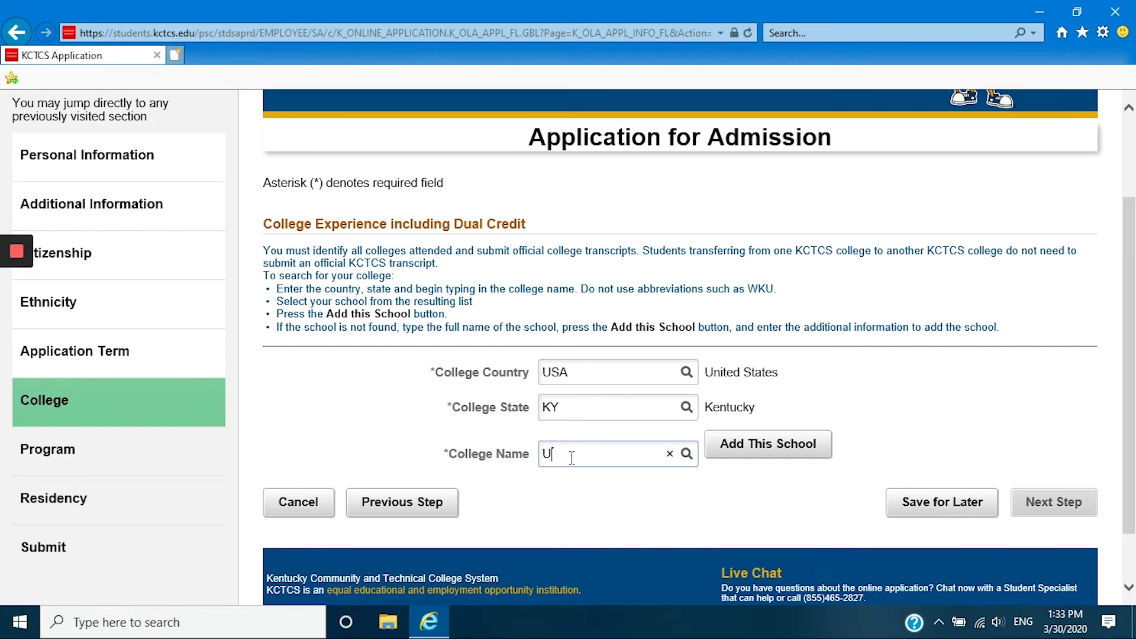
text(nivers)
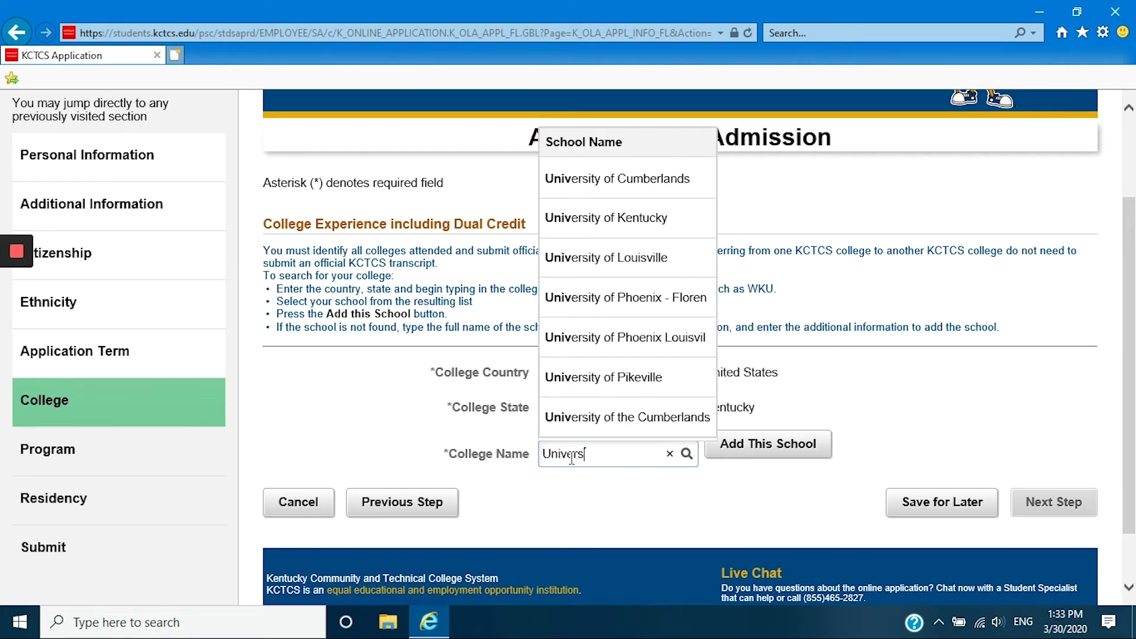
text(ity of L)
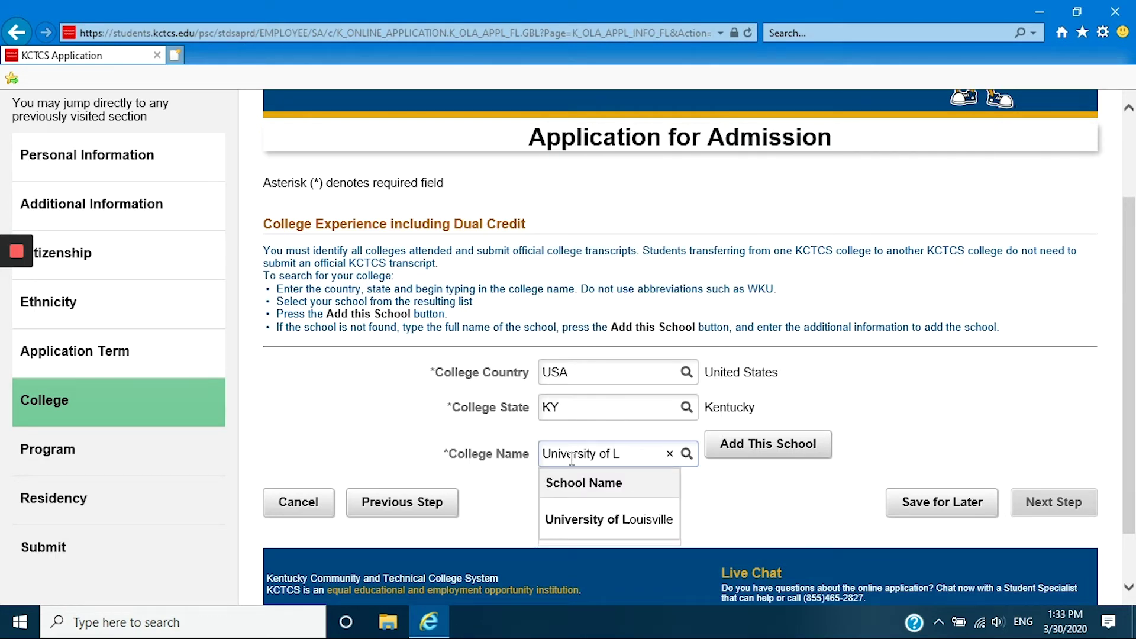
click(570, 520)
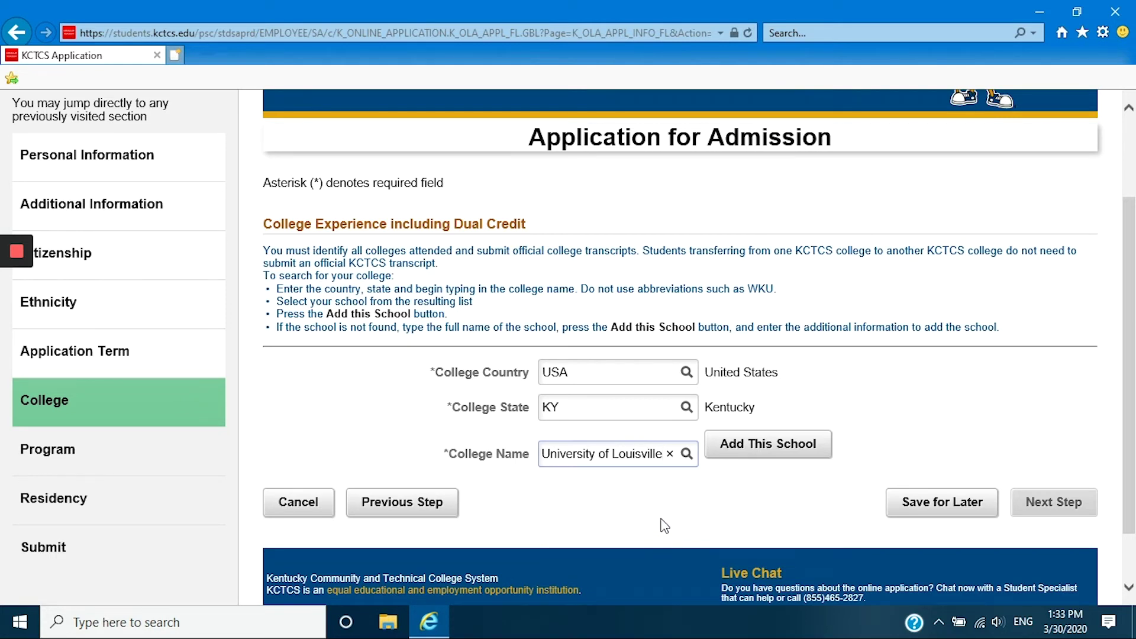
click(769, 451)
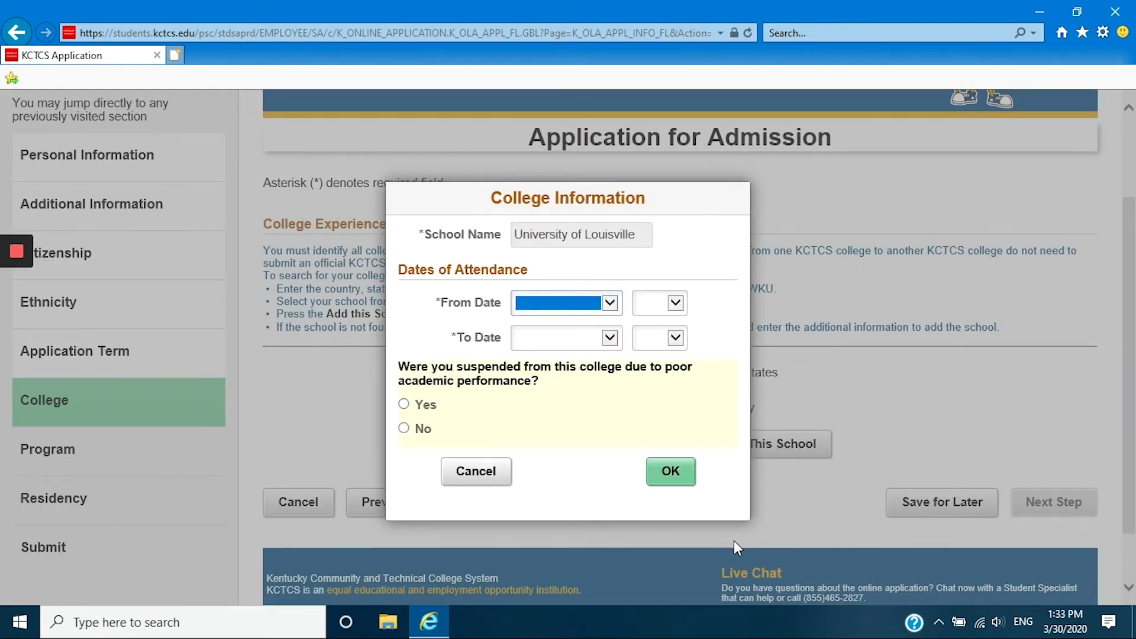
Set the University of Louisville attendance dates from August 2009 to December 2009.
click(610, 303)
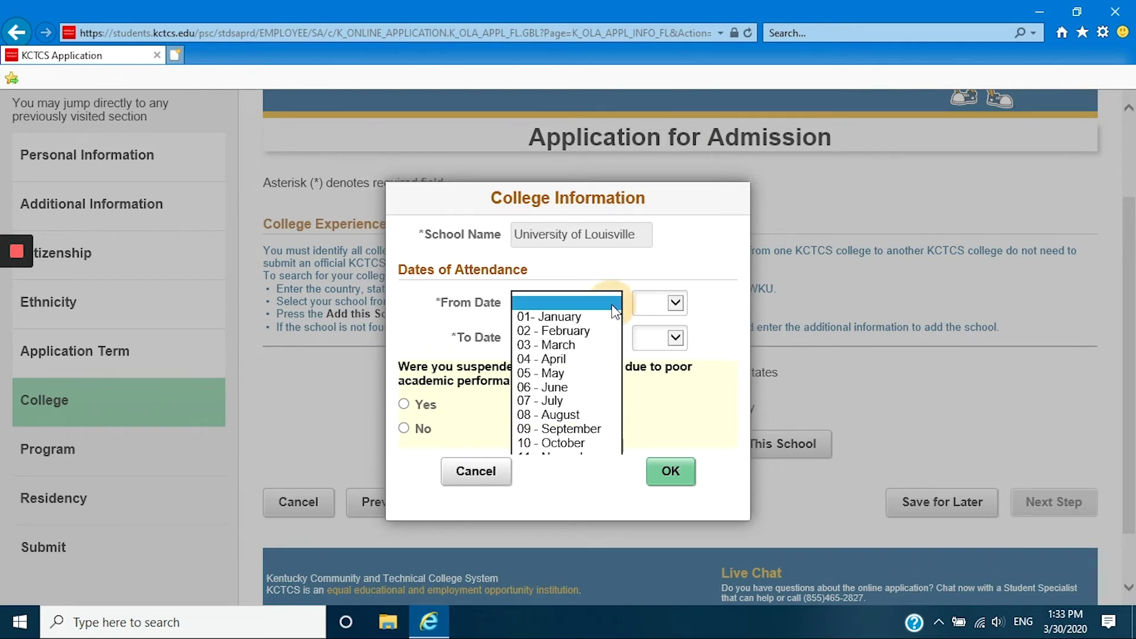
click(562, 414)
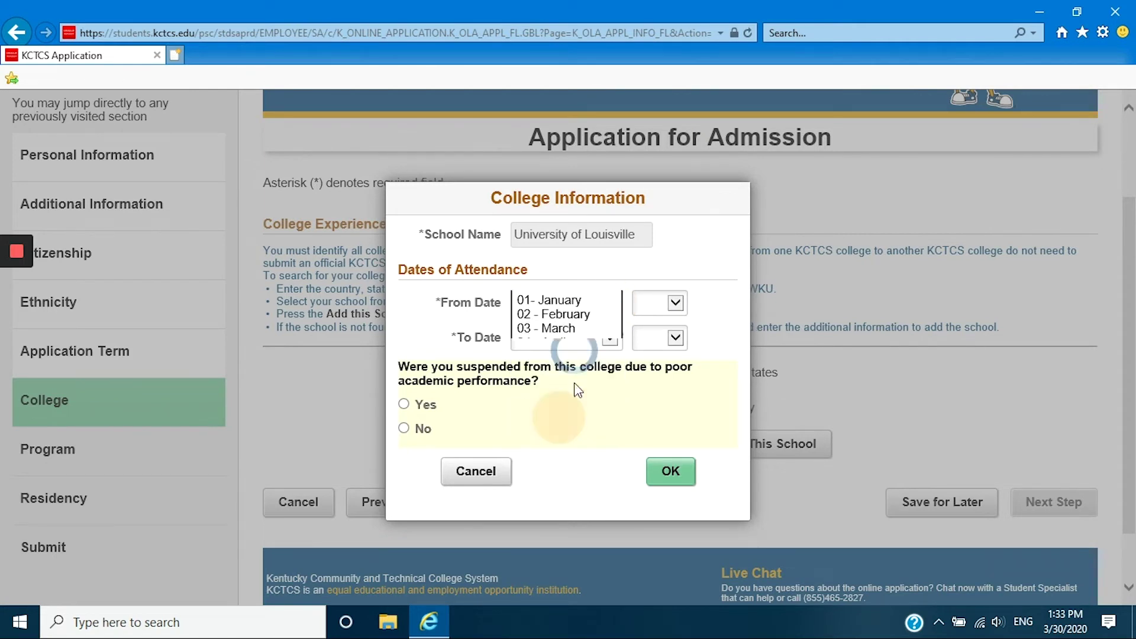
click(675, 303)
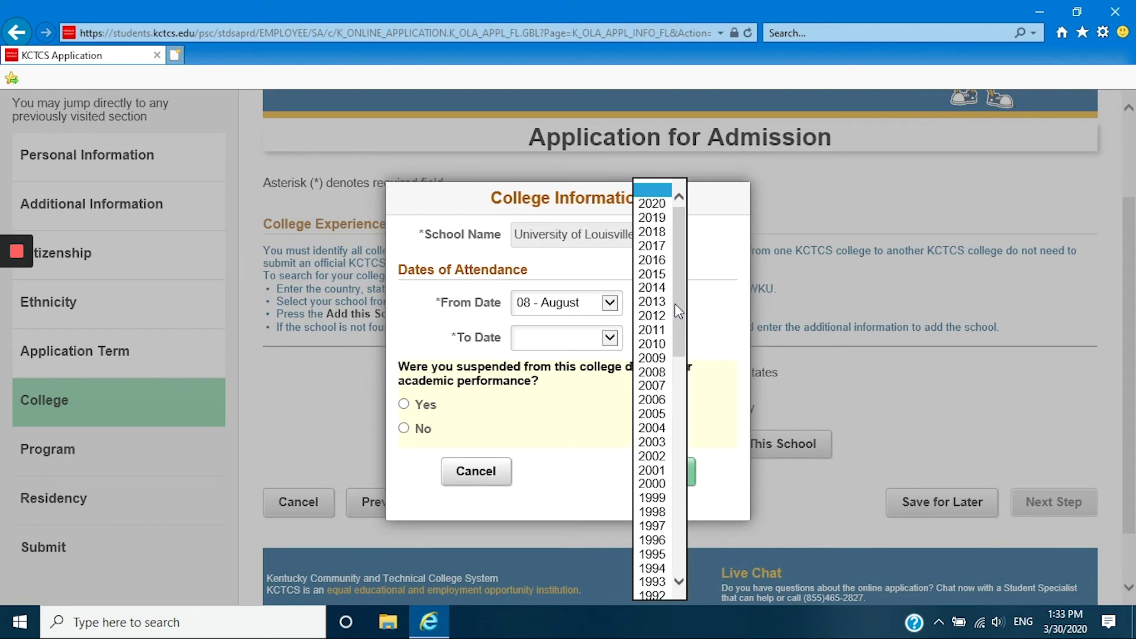
click(662, 361)
click(602, 345)
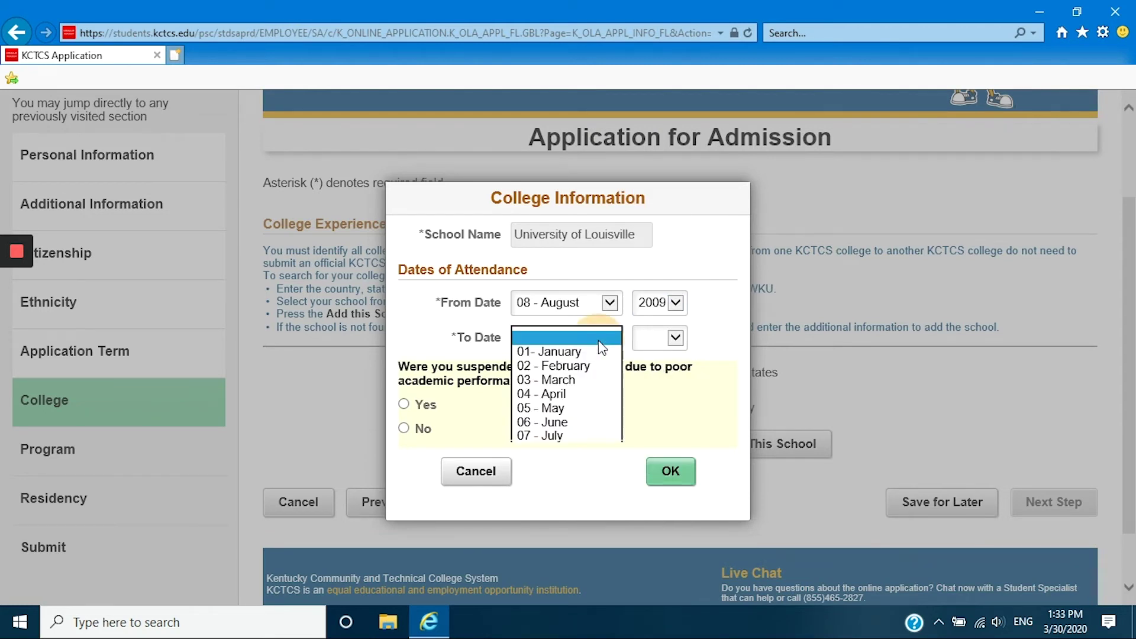
click(584, 507)
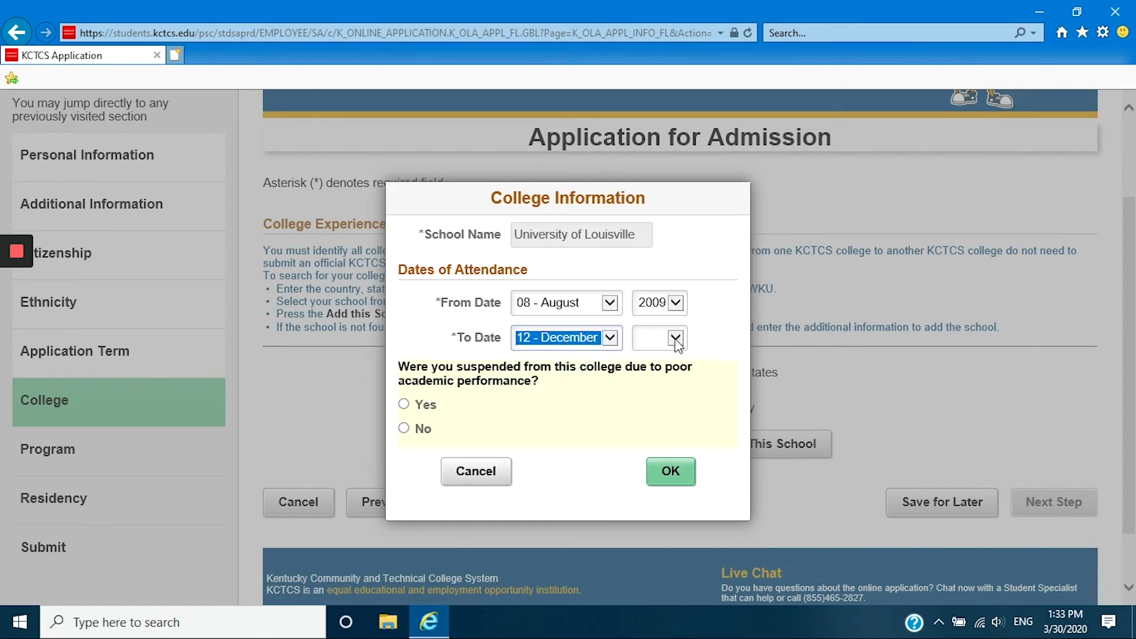
click(676, 338)
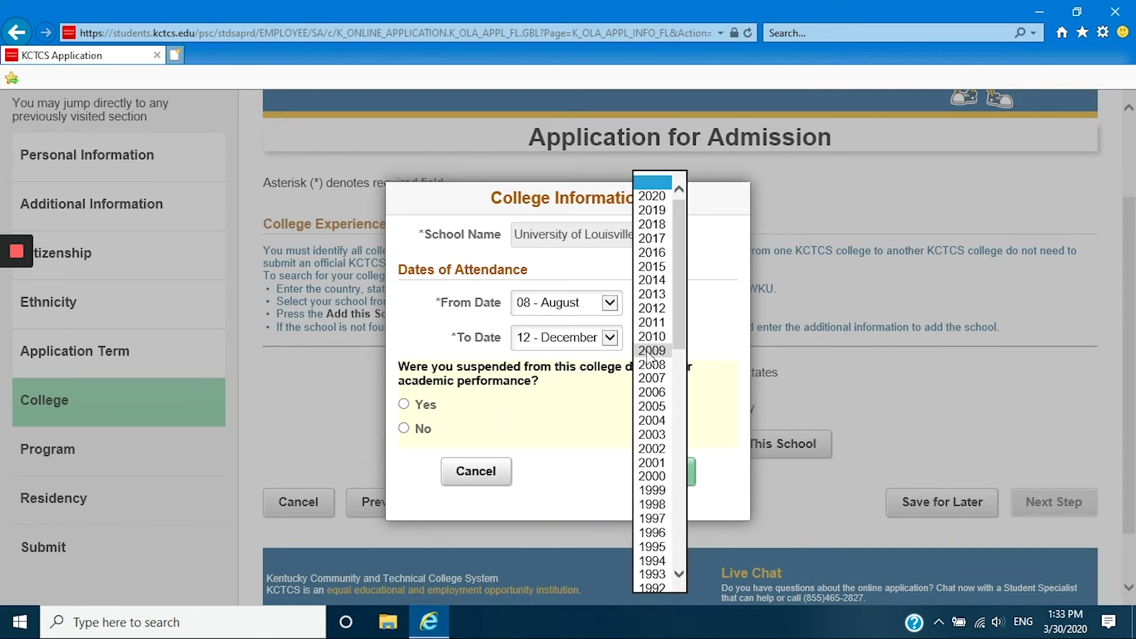
click(653, 351)
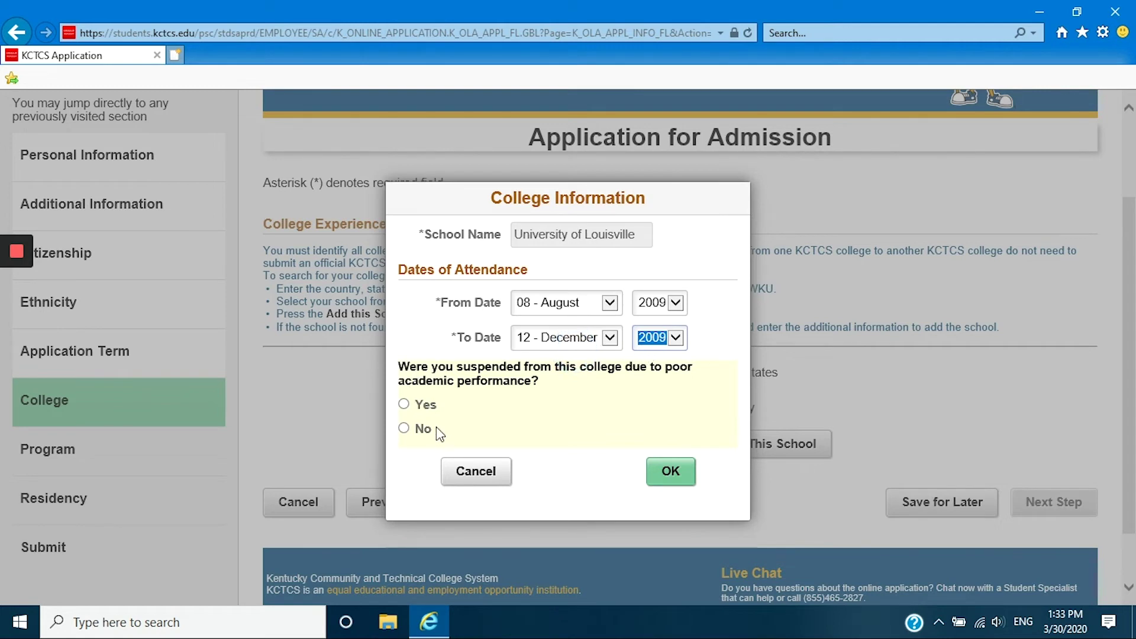
Answer No to suspension, save the college entry, and continue to Program of Study.
click(405, 428)
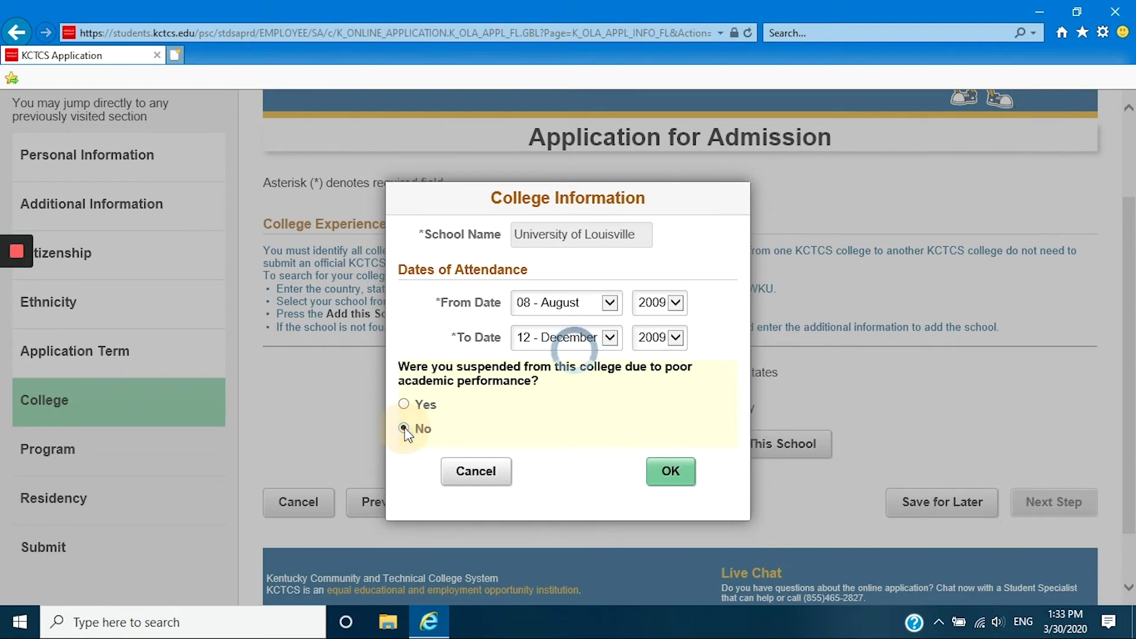
click(675, 477)
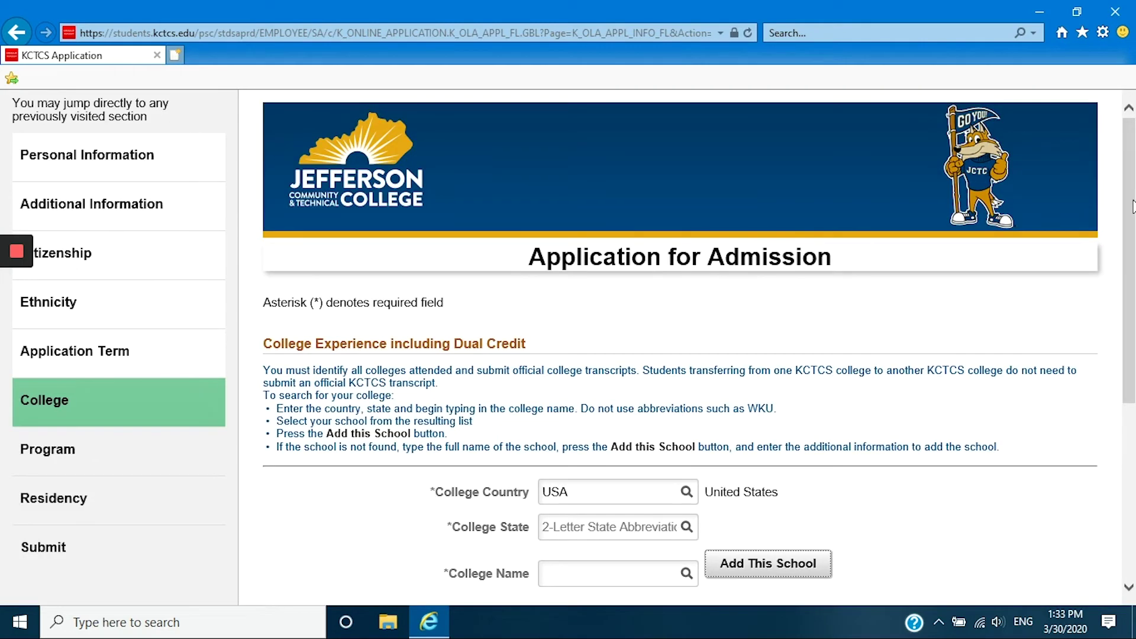
scroll(1132, 211, down, 5)
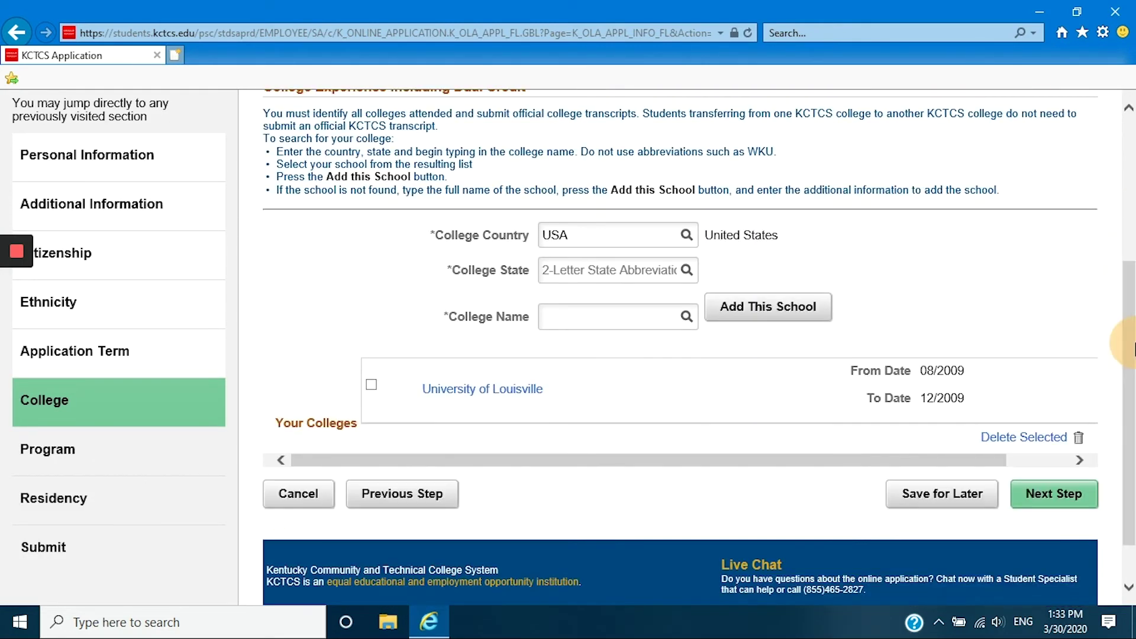
click(1044, 507)
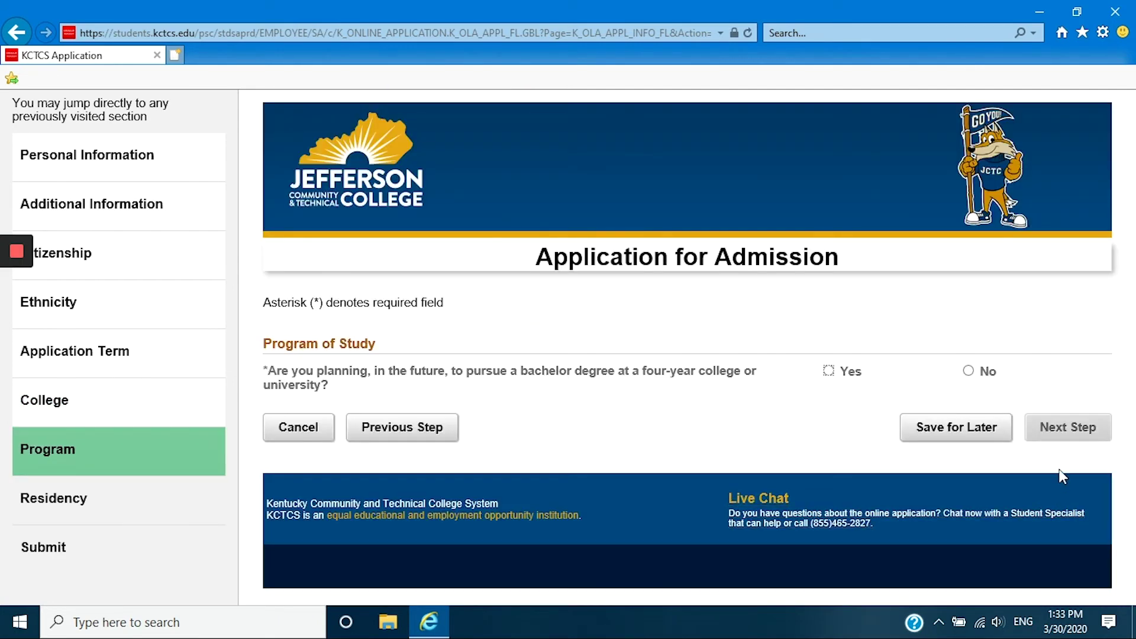
Answer Yes to planning a bachelor degree and No to taking all classes online.
click(829, 371)
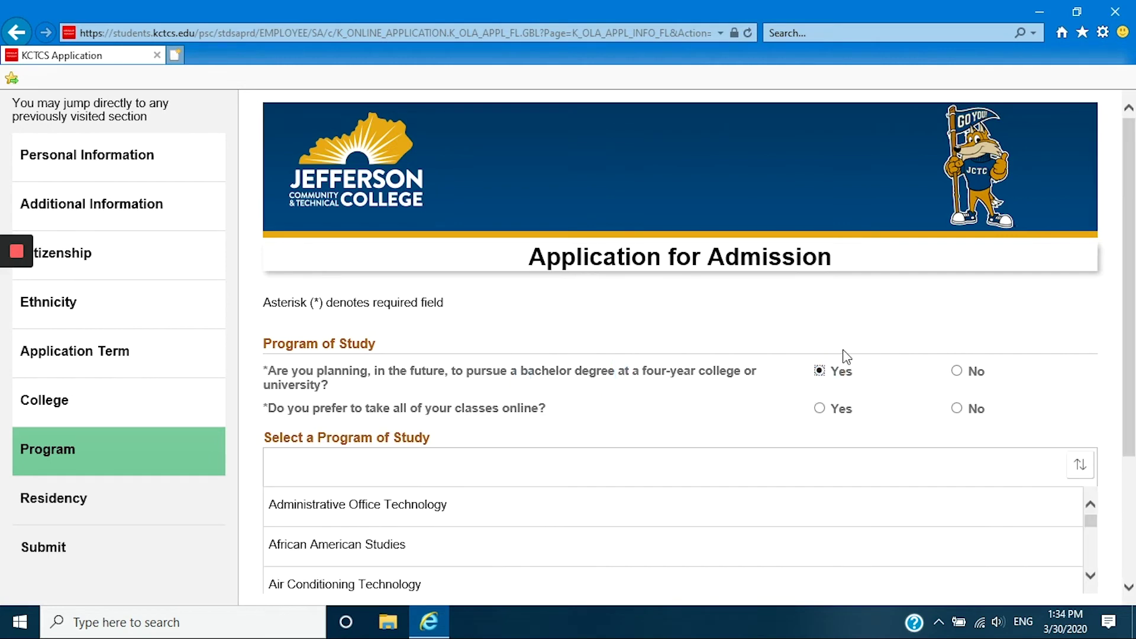
click(956, 408)
drag(1130, 243, 1131, 346)
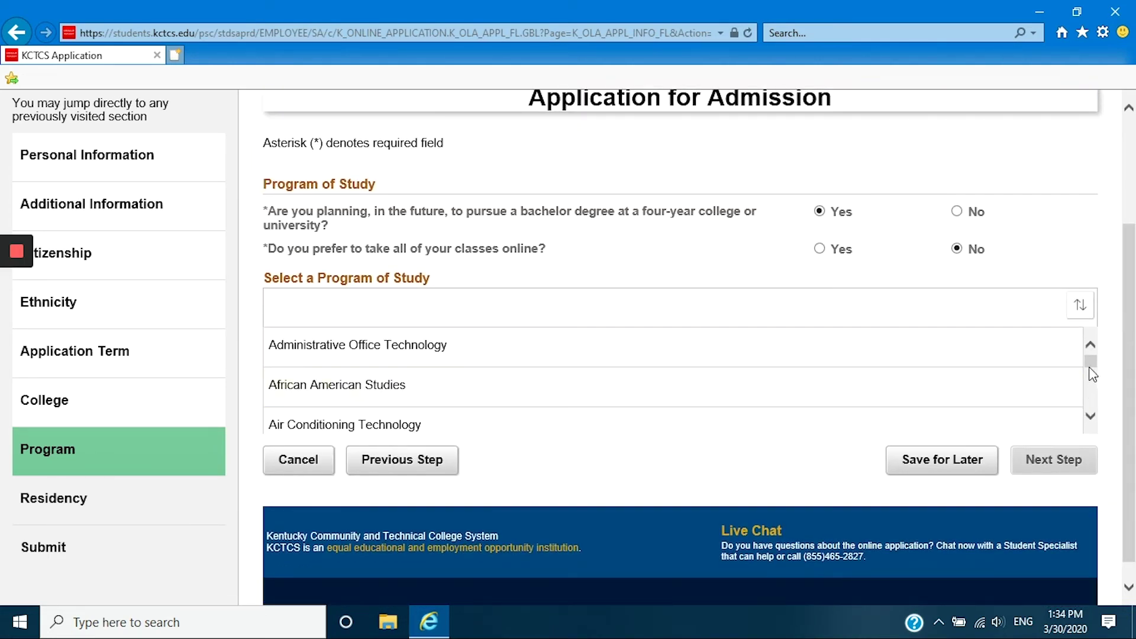
Scroll through the Program of Study list and choose Welding Technology.
click(1090, 420)
click(1090, 420)
click(1091, 420)
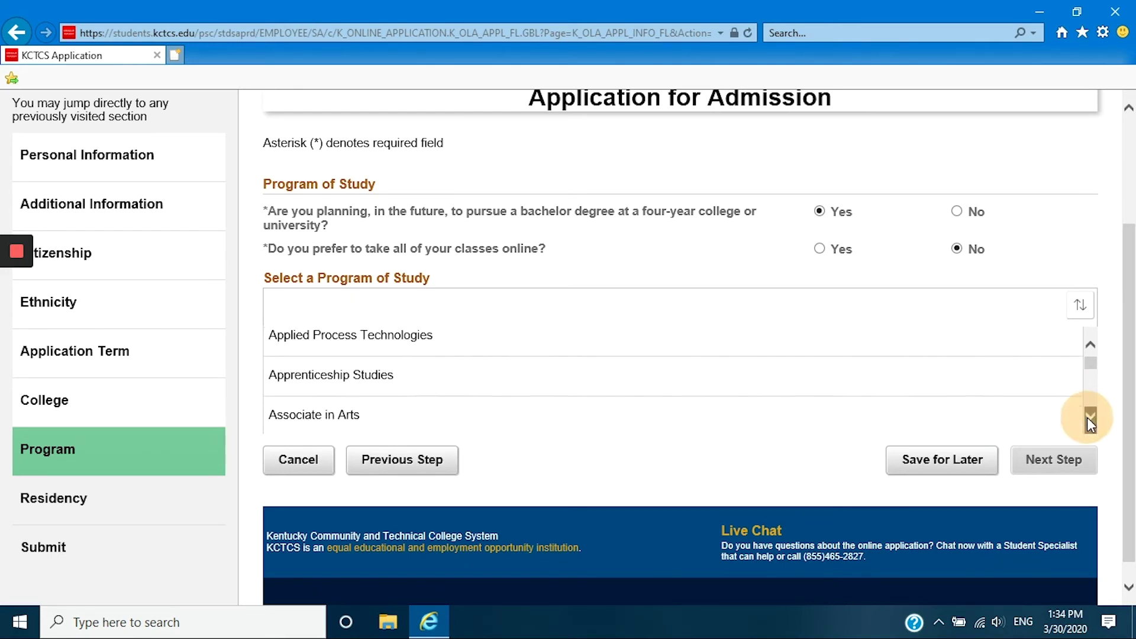
click(1091, 420)
click(1091, 420)
click(1090, 420)
click(1090, 420)
click(1090, 420)
click(1090, 420)
click(1091, 420)
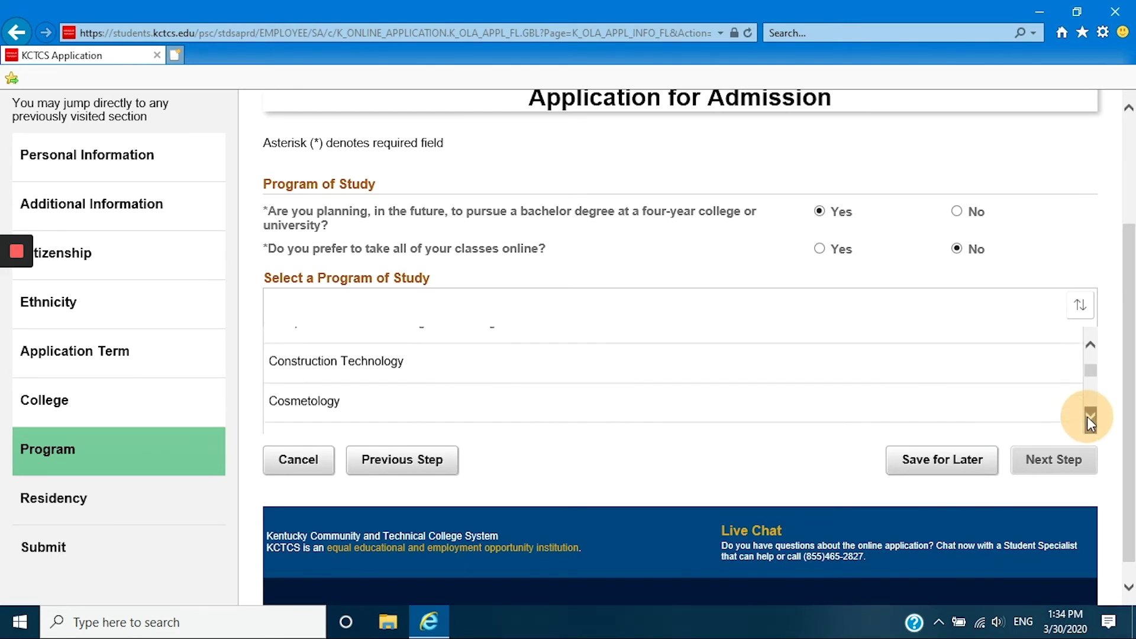
click(1091, 420)
click(1091, 421)
click(1091, 420)
click(1091, 420)
click(1091, 420)
click(1091, 420)
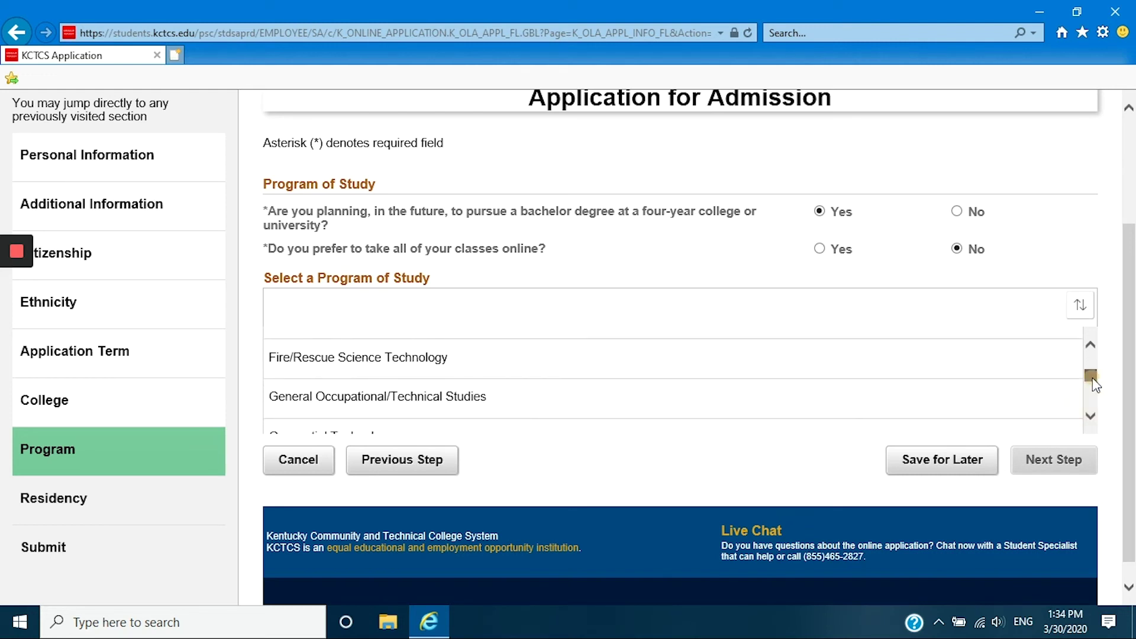
drag(1093, 378, 1089, 357)
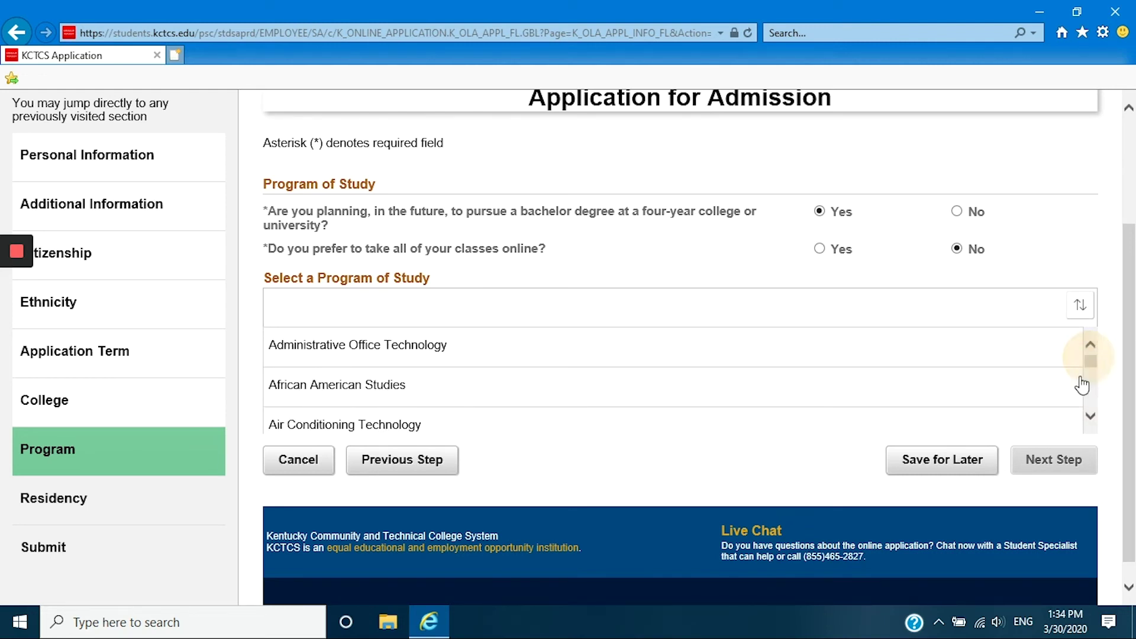
click(1090, 417)
click(1091, 418)
click(1091, 418)
click(1090, 418)
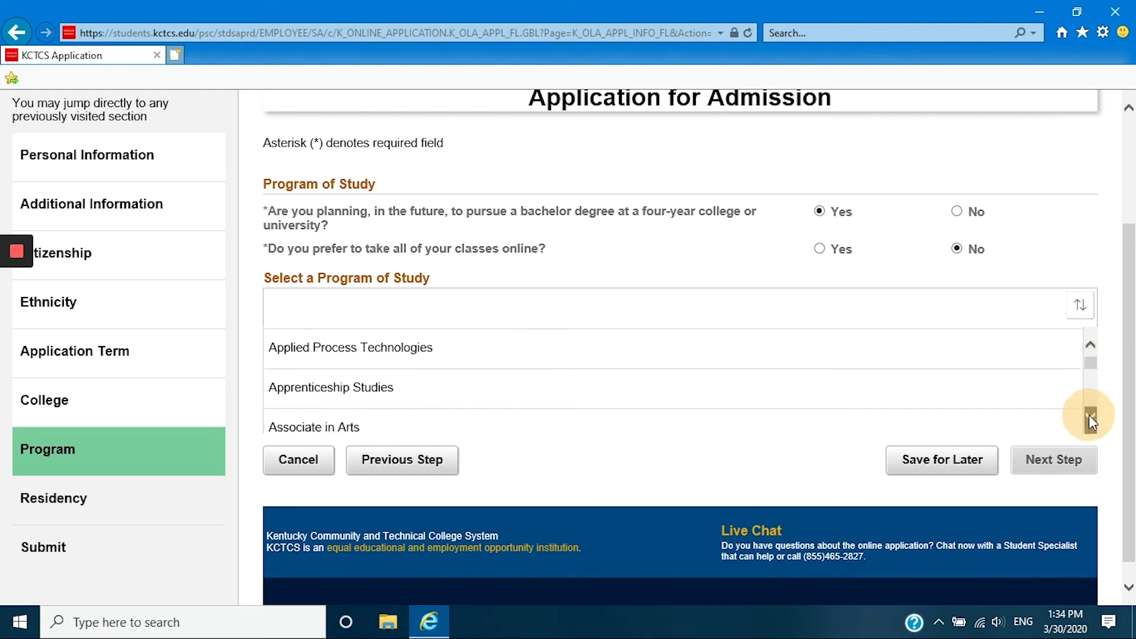
click(1091, 418)
click(1091, 418)
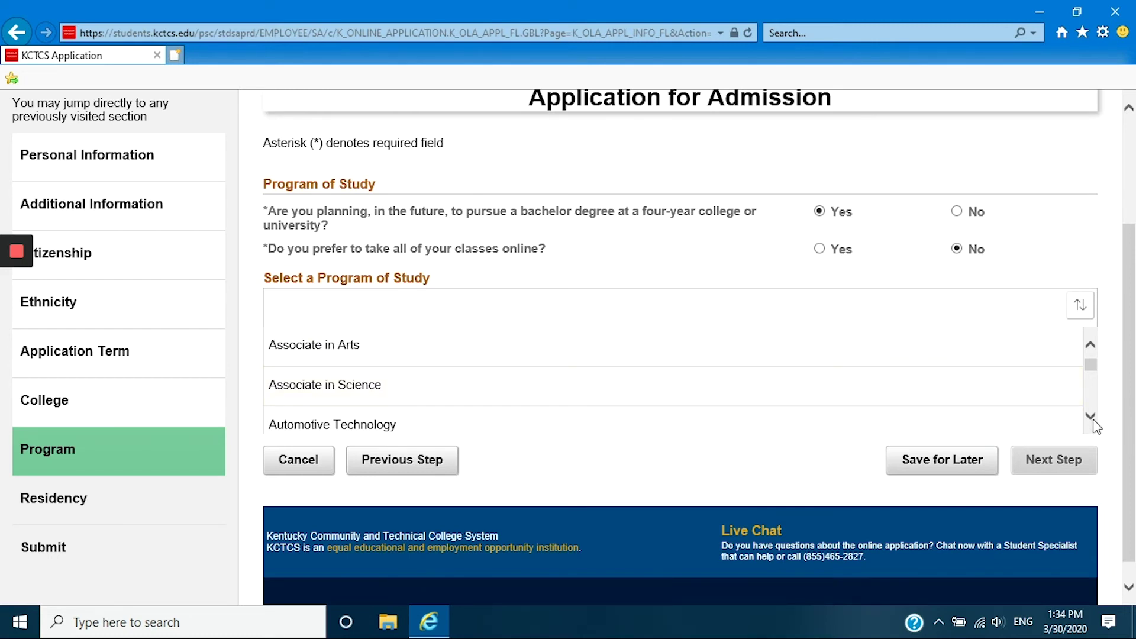
drag(1091, 418, 1090, 419)
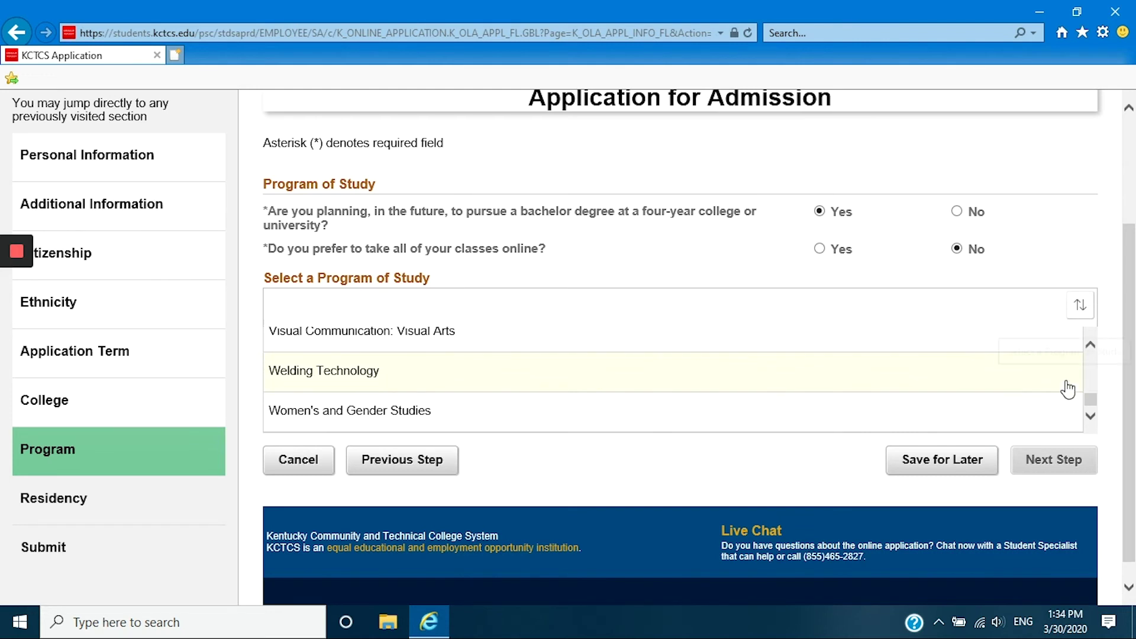
click(342, 372)
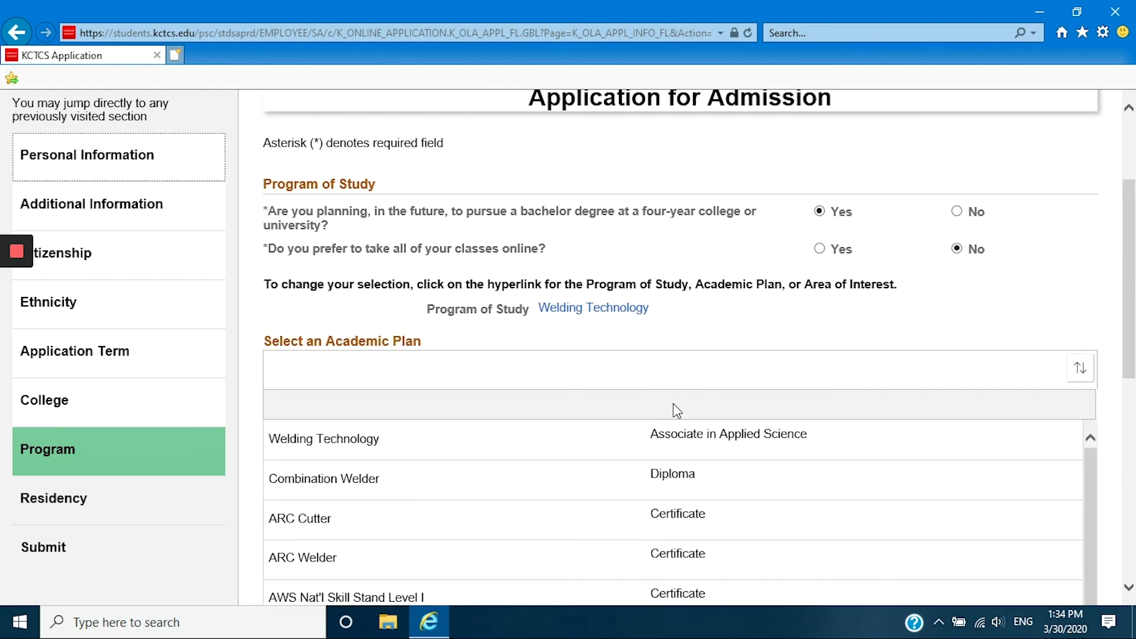
Select the Welding Technology Associate in Applied Science plan and continue to Residency.
click(704, 441)
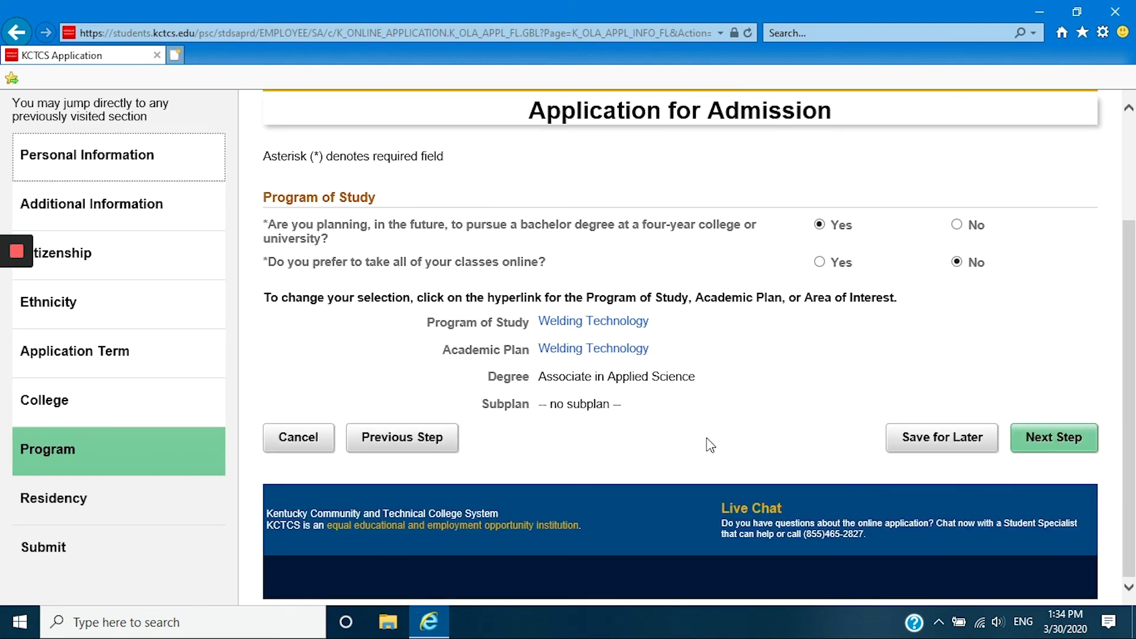
click(1060, 445)
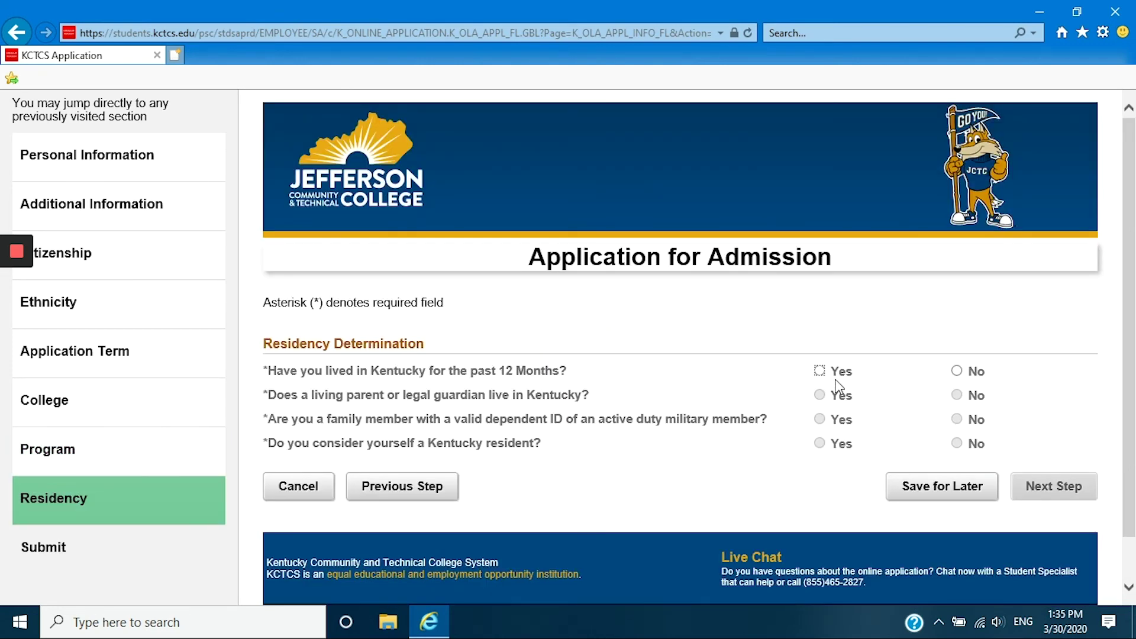
Answer Yes, Yes, No, Yes to the four residency questions and continue to Submit.
click(821, 372)
click(821, 395)
click(957, 419)
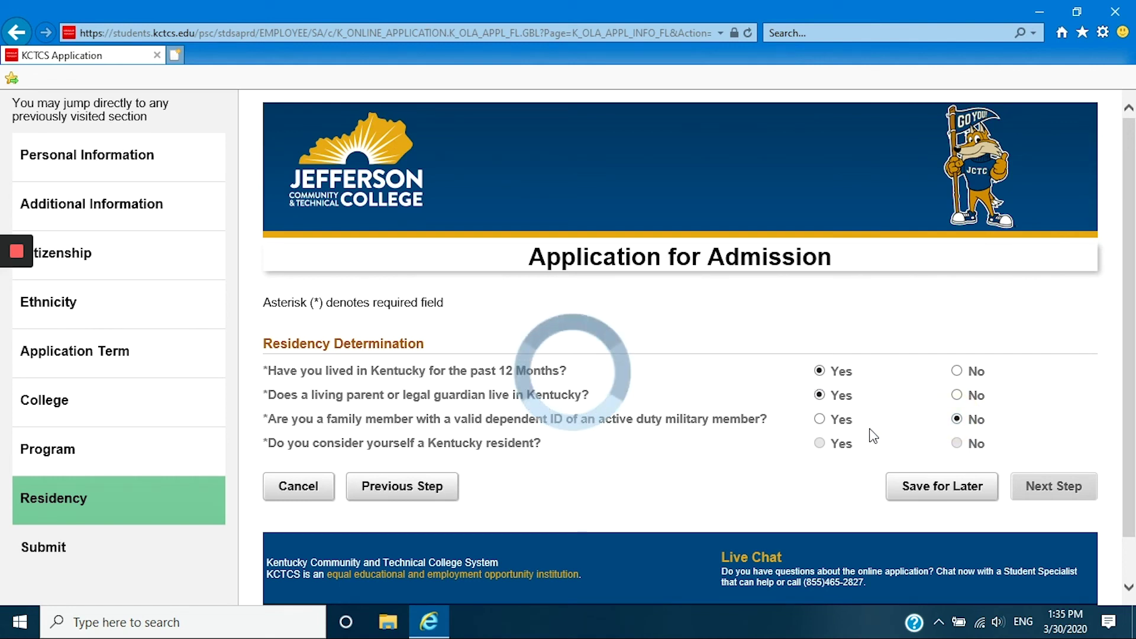
click(820, 444)
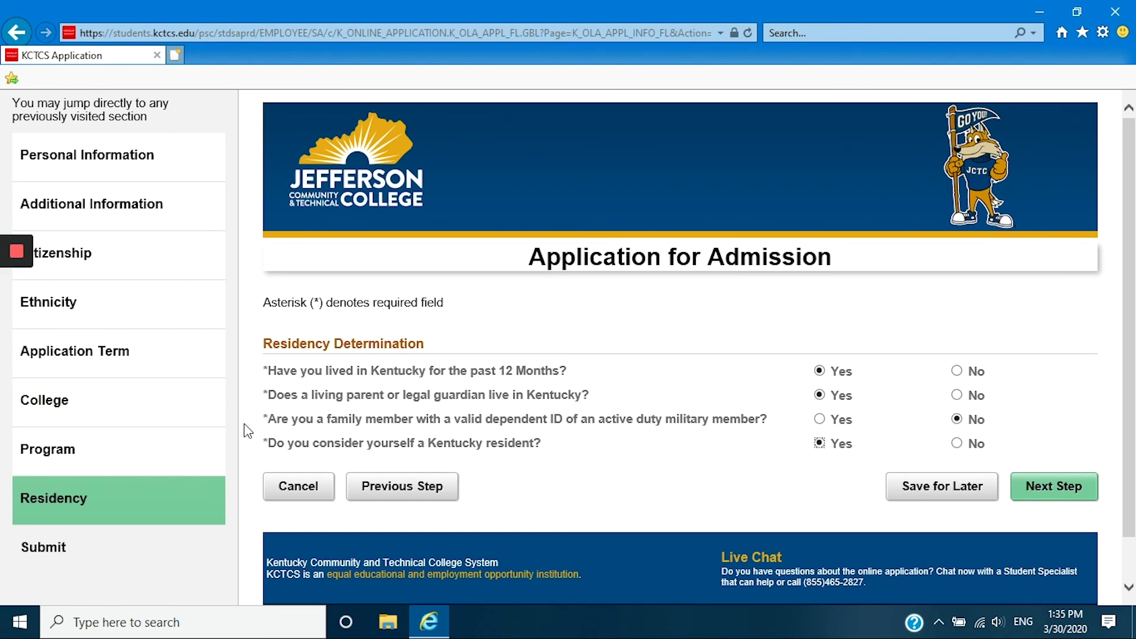
drag(267, 421, 622, 439)
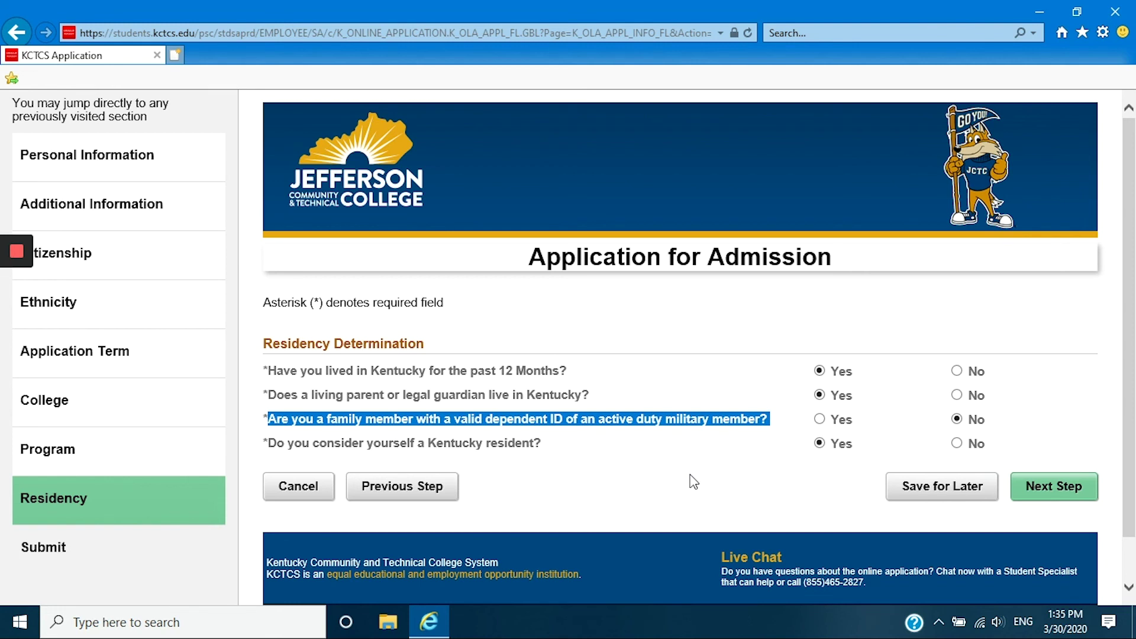
click(692, 481)
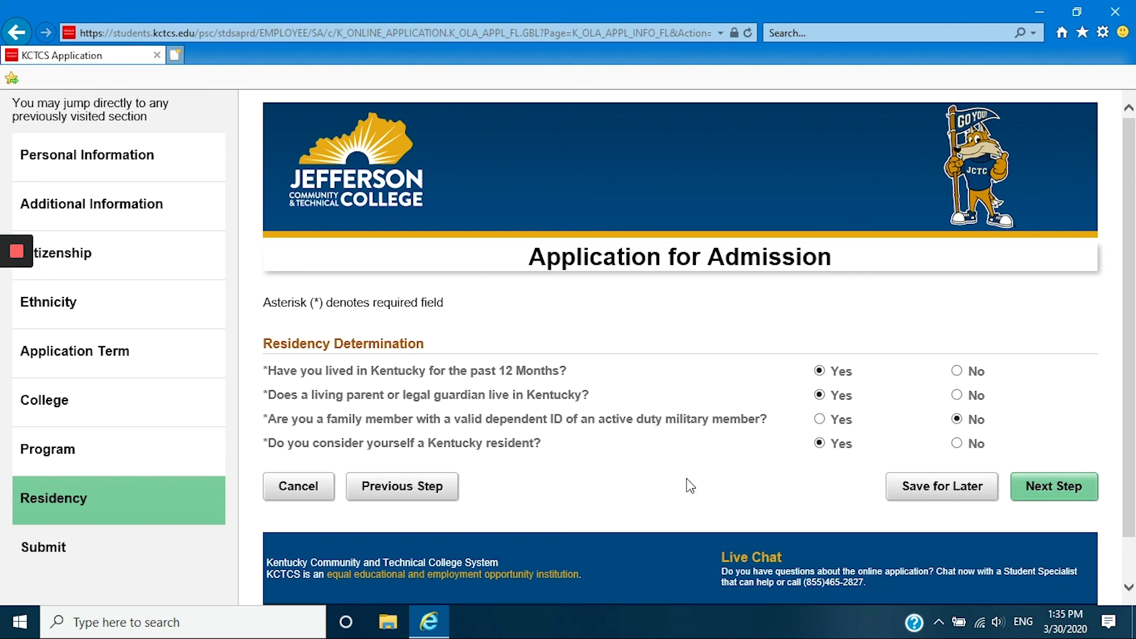
click(1052, 499)
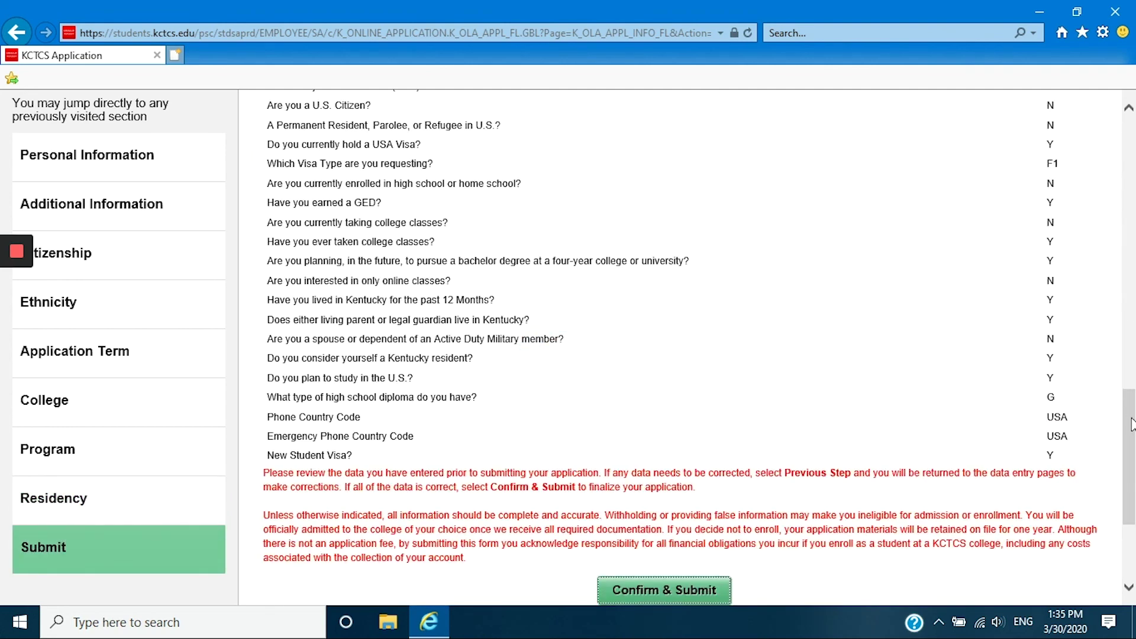
Scroll down the Submit review page toward the Confirm & Submit button.
mouse_move(1132, 423)
mouse_down()
mouse_move(1131, 217)
mouse_move(1134, 430)
mouse_up()
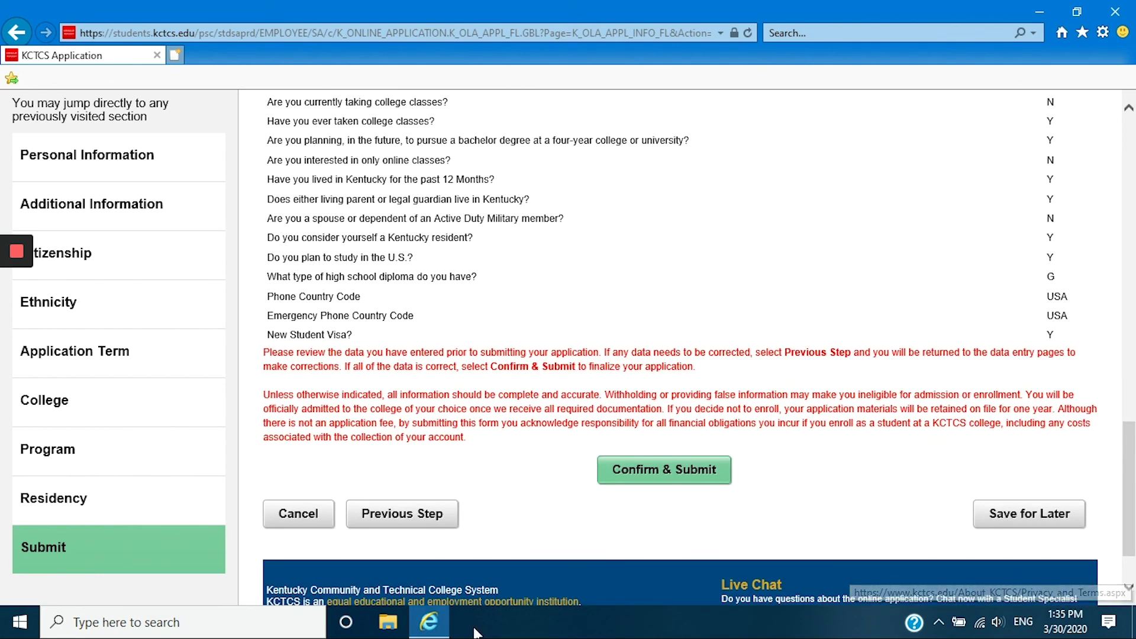